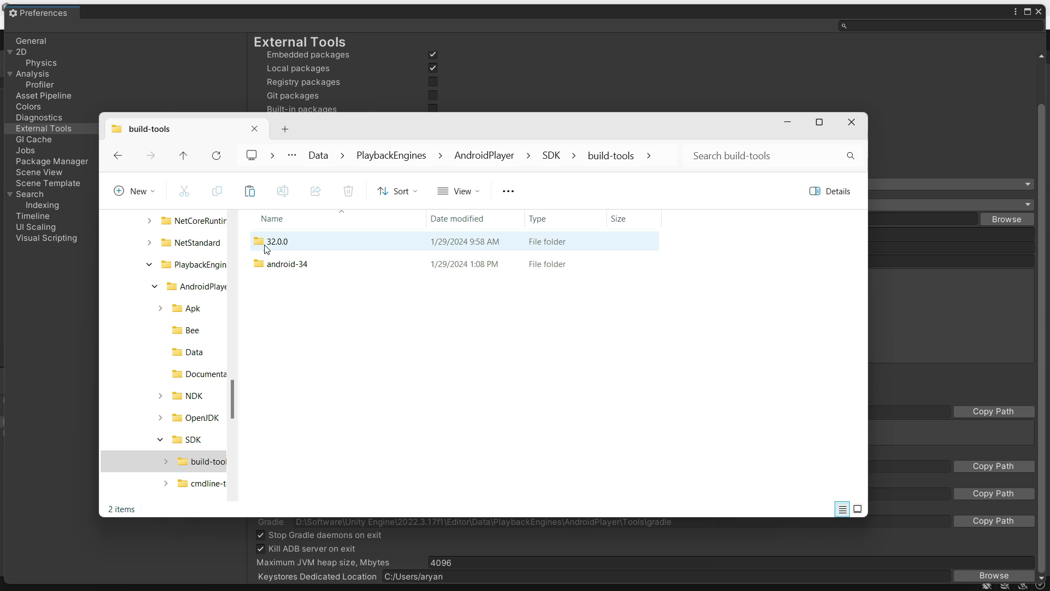
Select the 32.0.0 and android-34 folders in Unity's AndroidPlayer SDK build-tools.
{"action": "left_click", "coordinate": [269, 250]}
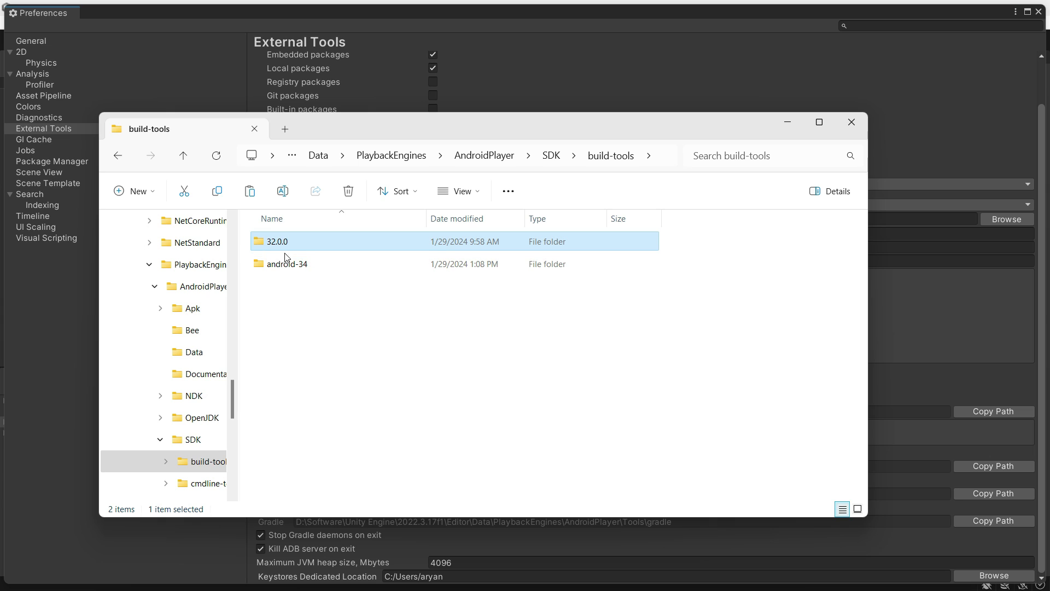
{"action": "left_click", "coordinate": [308, 267]}
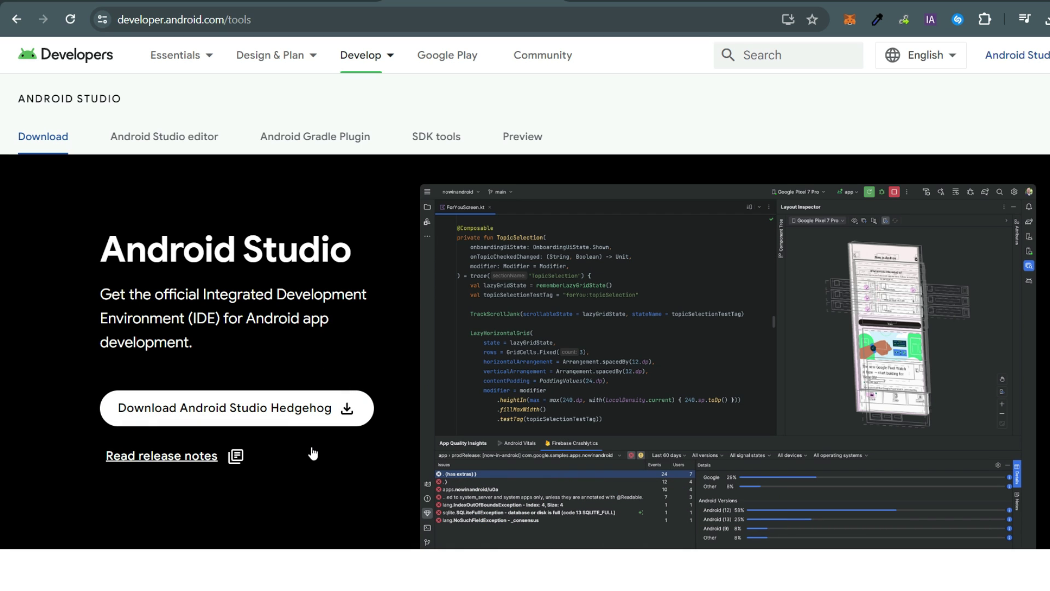
Agree to the license terms and download Android Studio Hedgehog 2023.1.1 Patch 2 for Windows.
{"action": "left_click", "coordinate": [232, 416]}
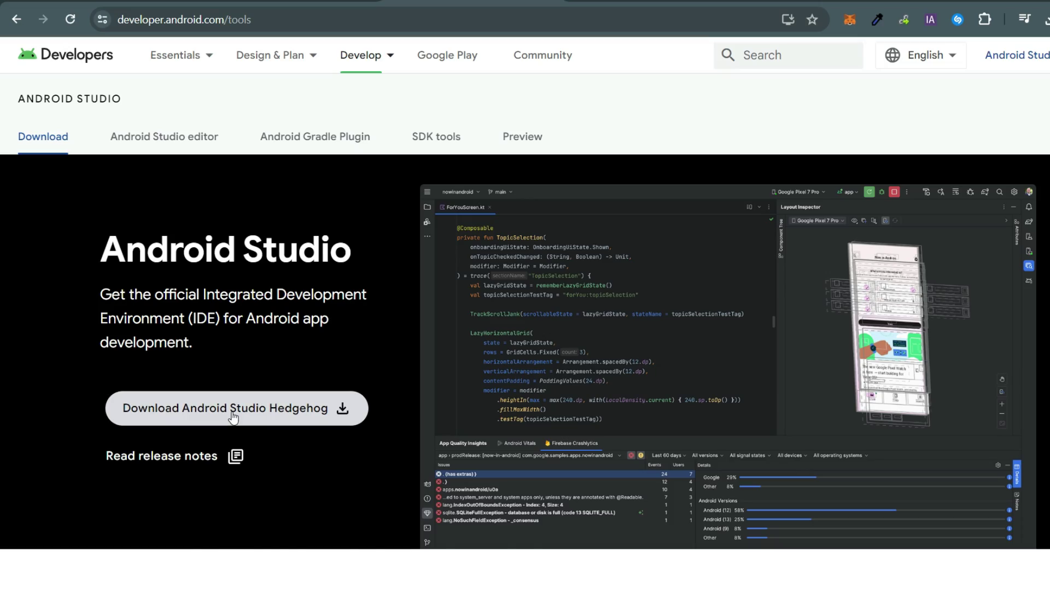
{"action": "scroll", "coordinate": [568, 424], "scroll_direction": "down", "scroll_amount": 10}
{"action": "scroll", "coordinate": [570, 426], "scroll_direction": "down", "scroll_amount": 10}
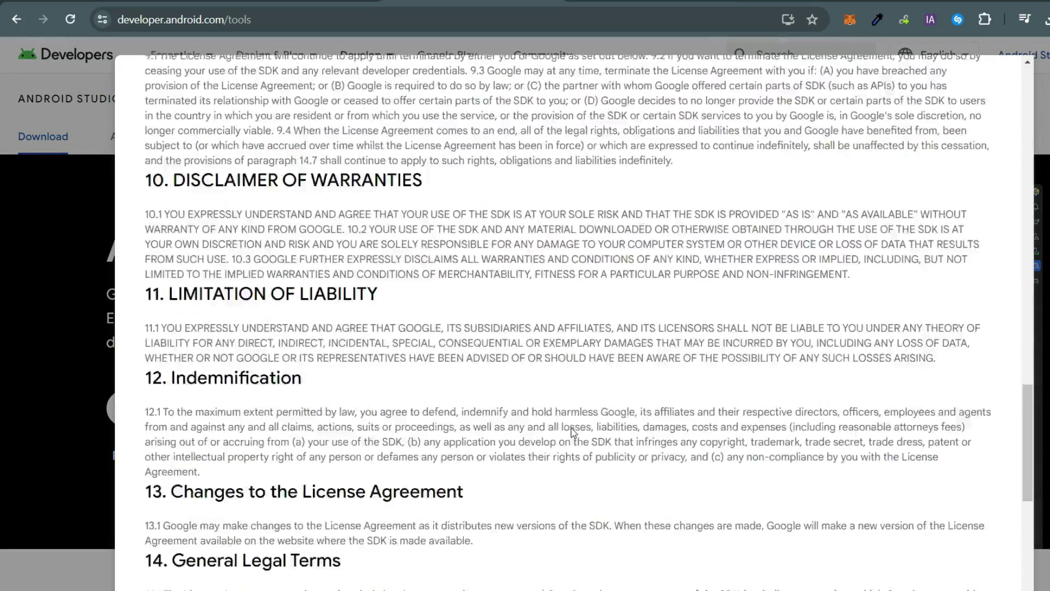
{"action": "scroll", "coordinate": [572, 432], "scroll_direction": "down", "scroll_amount": 5}
{"action": "left_click", "coordinate": [222, 472]}
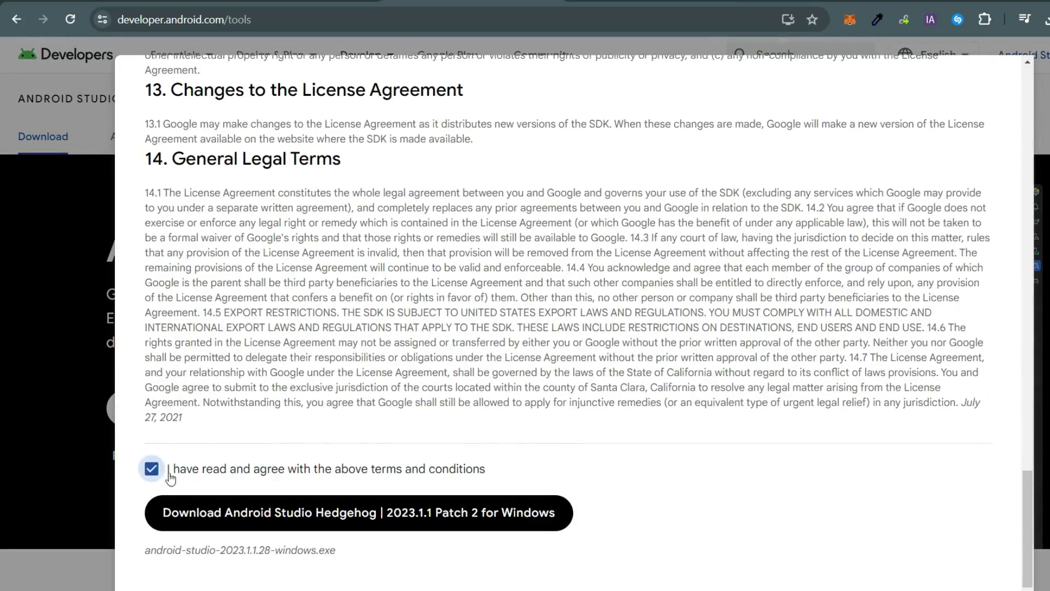
{"action": "left_click", "coordinate": [326, 510]}
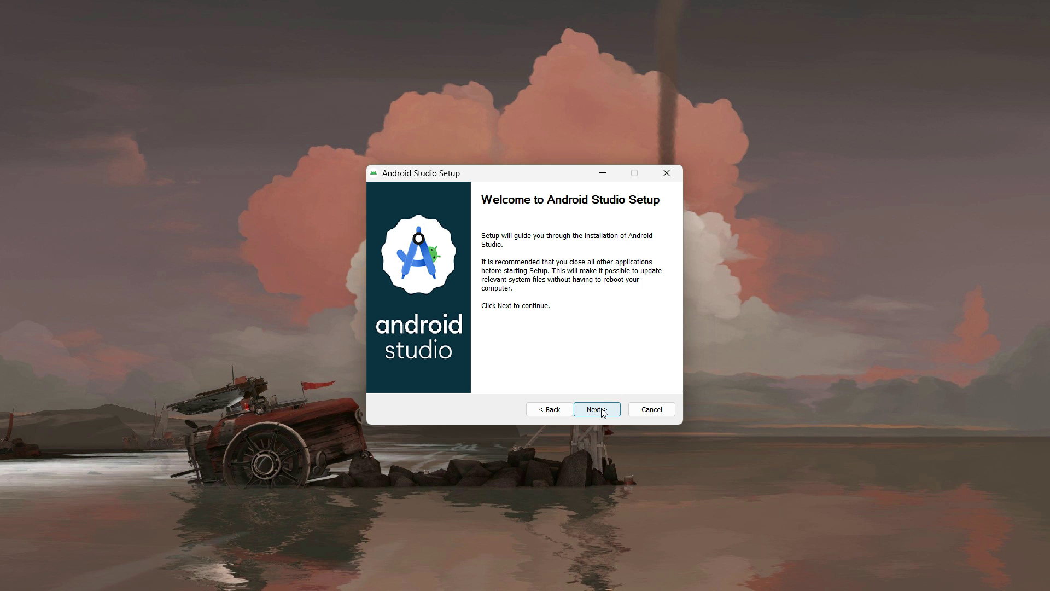
Install Android Studio Hedgehog to Program Files with default components and Start Menu folder.
{"action": "left_click", "coordinate": [596, 409]}
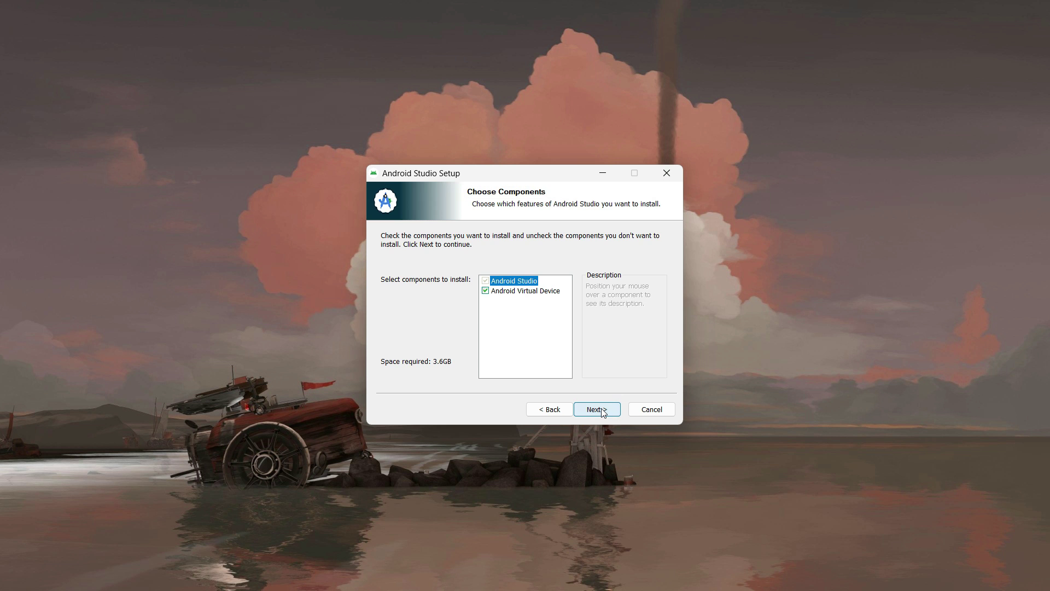
{"action": "left_click", "coordinate": [596, 410]}
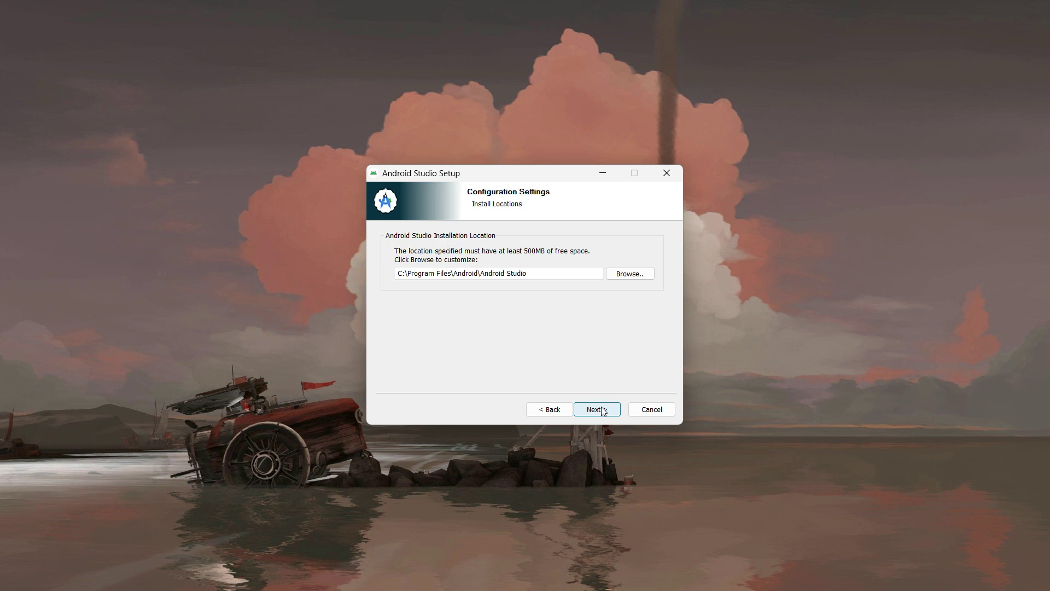
{"action": "left_click", "coordinate": [594, 410]}
{"action": "left_click", "coordinate": [594, 412]}
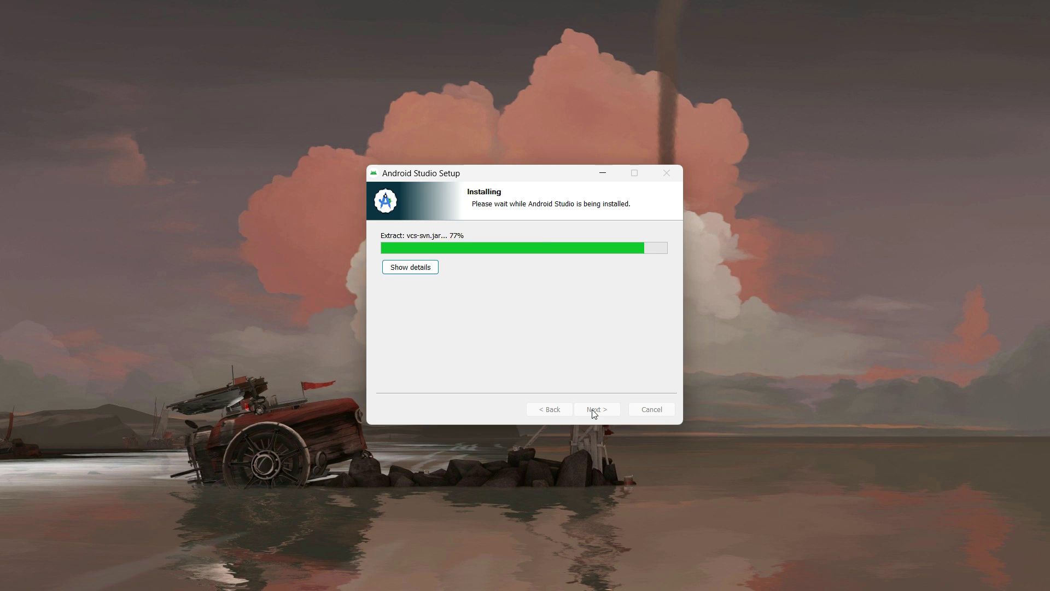
{"action": "left_click", "coordinate": [594, 410]}
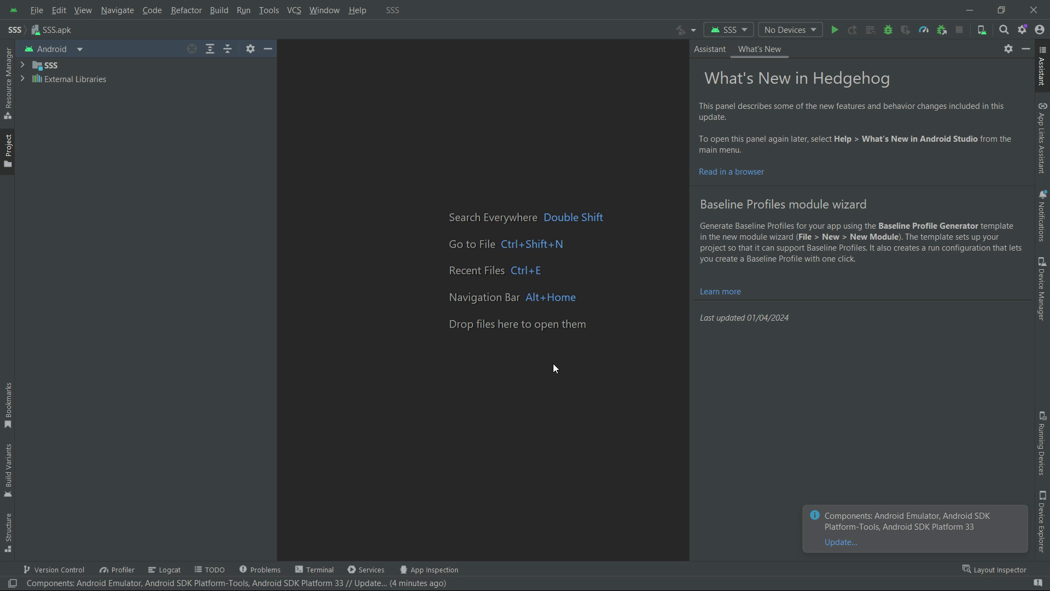
Open the SDK Manager's platforms list, copy the SDK Location, and open its build-tools folder.
{"action": "left_click", "coordinate": [271, 13]}
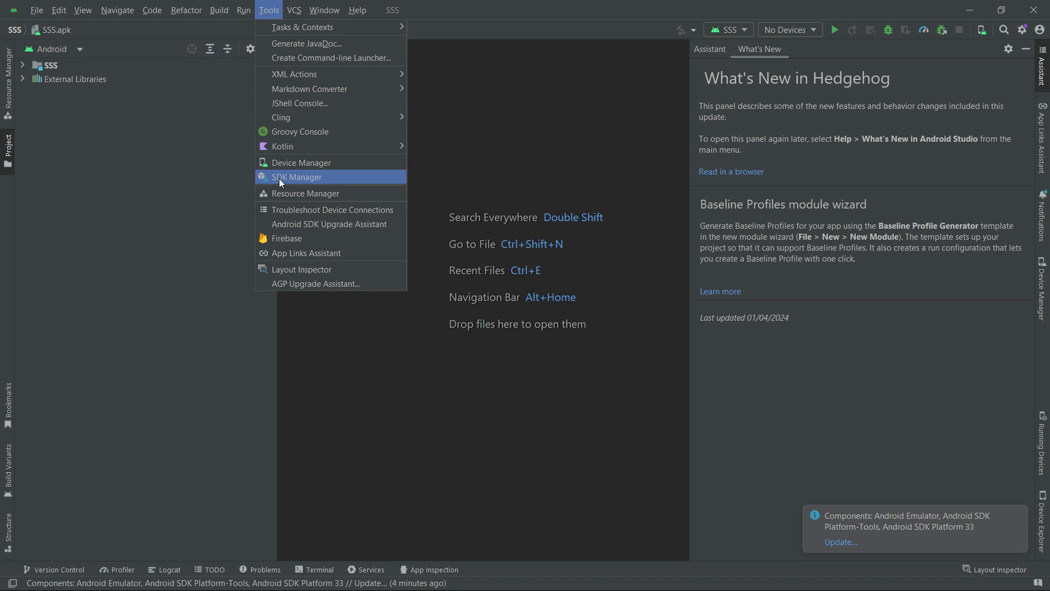
{"action": "left_click", "coordinate": [317, 180]}
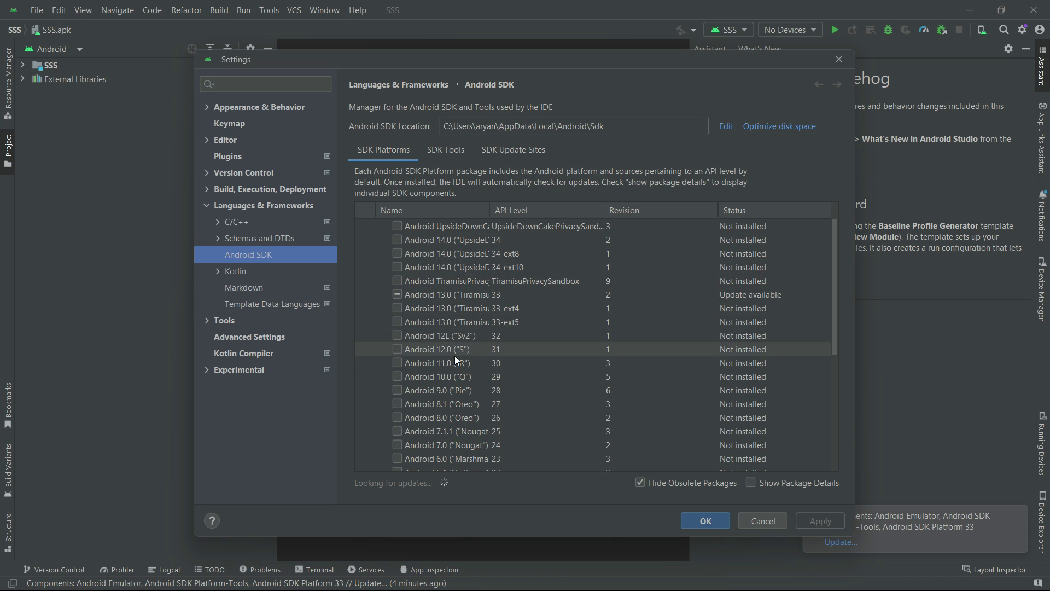
{"action": "scroll", "coordinate": [454, 356], "scroll_direction": "down", "scroll_amount": 5}
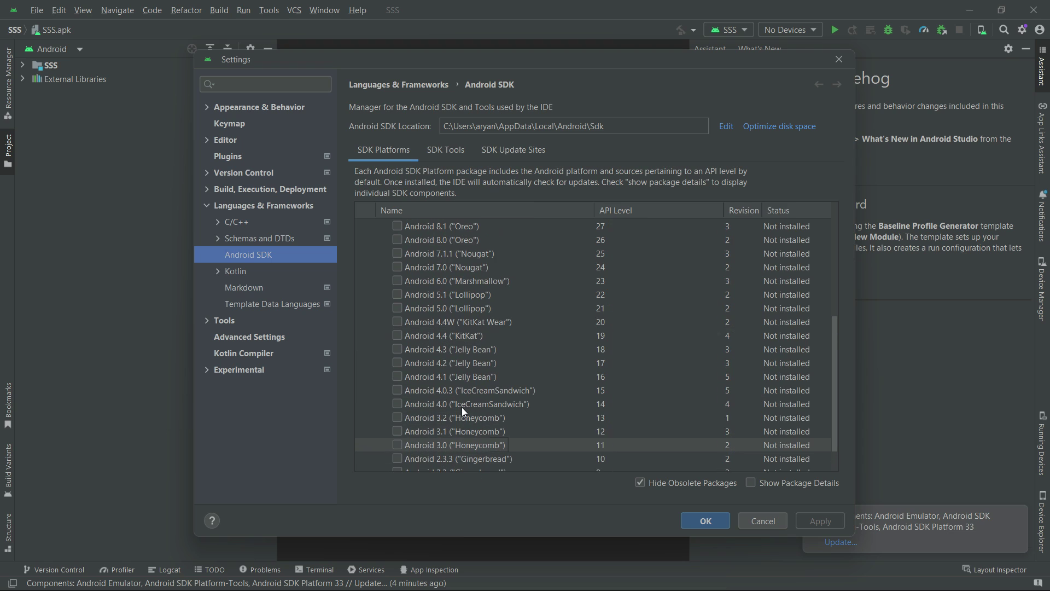
{"action": "scroll", "coordinate": [629, 404], "scroll_direction": "up", "scroll_amount": 4}
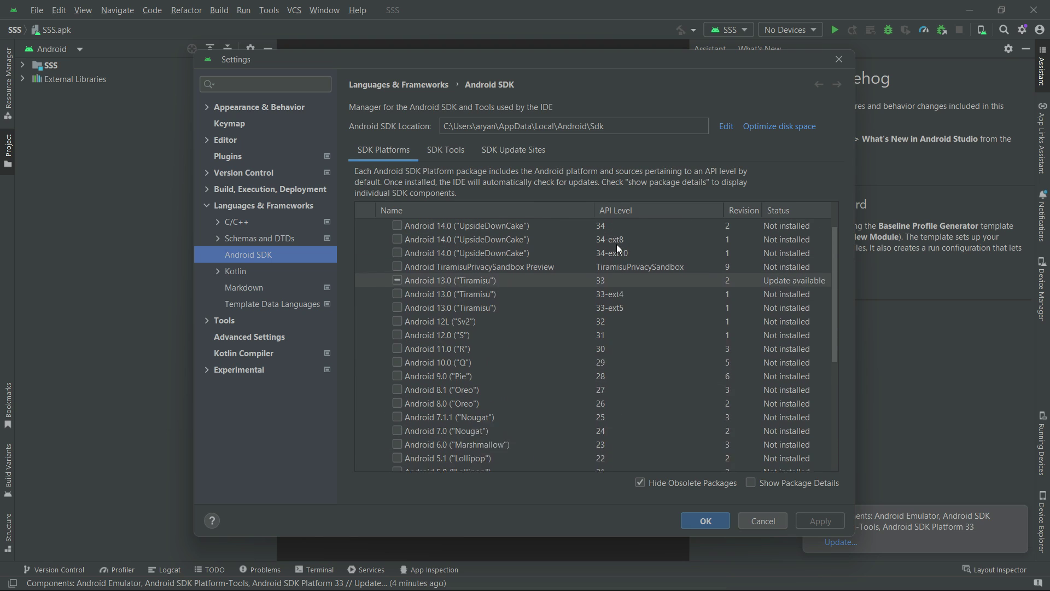
{"action": "scroll", "coordinate": [613, 404], "scroll_direction": "up", "scroll_amount": 1}
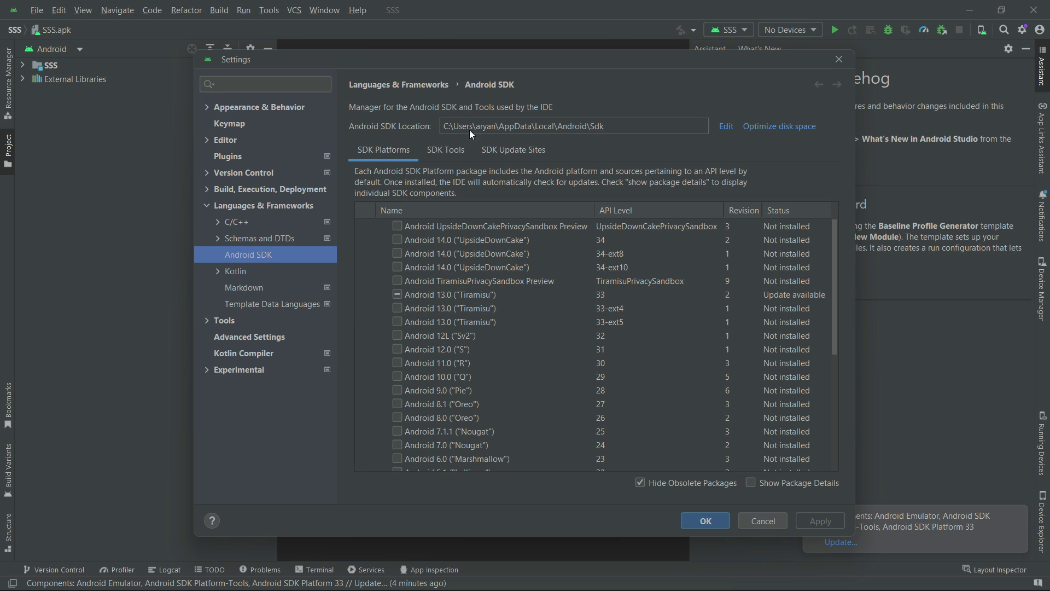
{"action": "left_click_drag", "start_coordinate": [615, 122], "coordinate": [461, 124]}
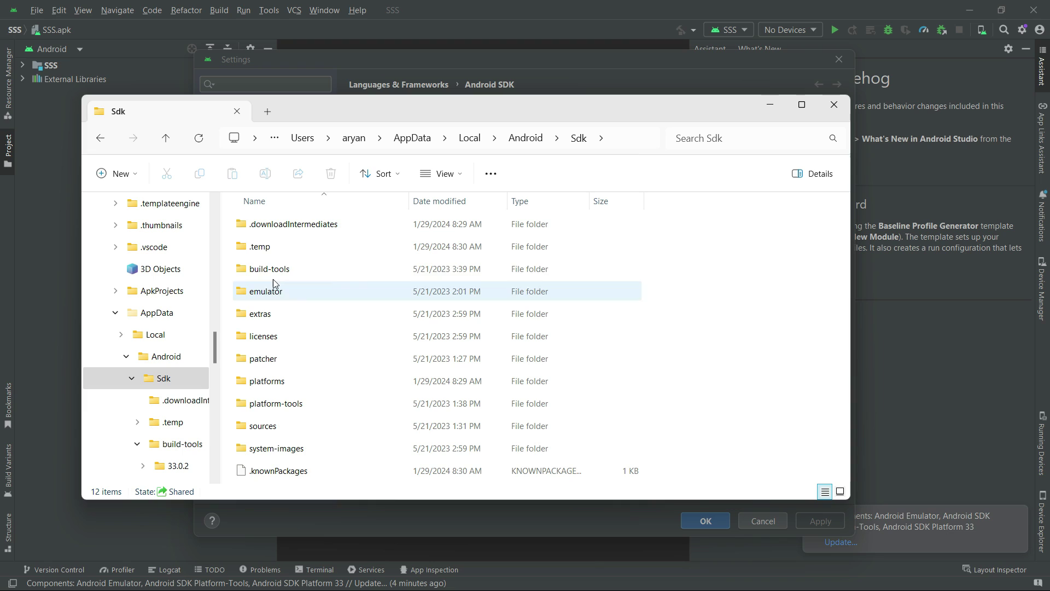
{"action": "double_click", "coordinate": [261, 273]}
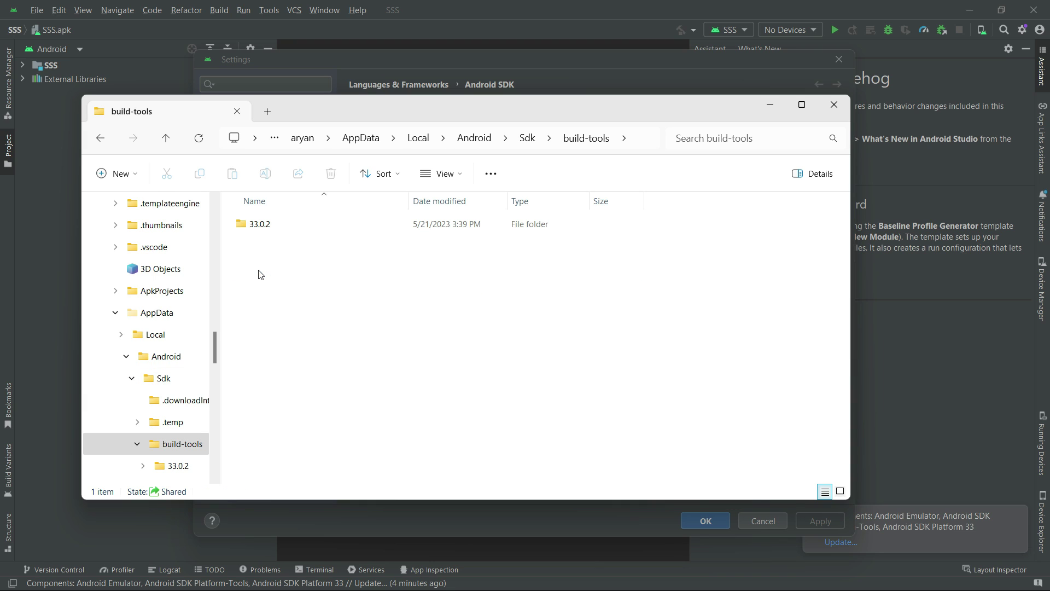
Install the Android 14.0 (UpsideDownCake) API 34 platform through the SDK Manager.
{"action": "key", "text": "alt+F4"}
{"action": "left_click", "coordinate": [418, 245]}
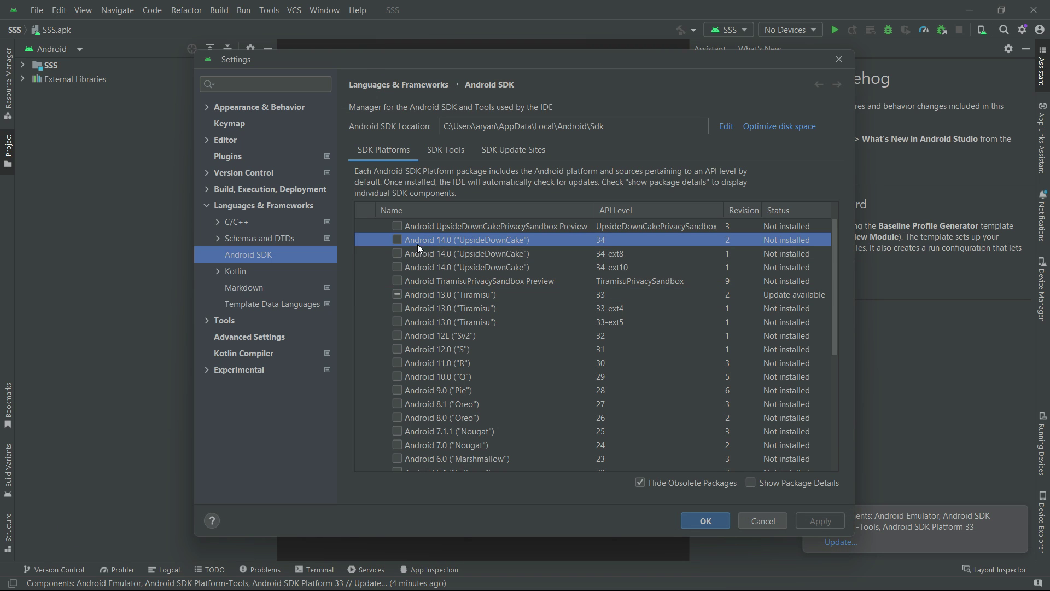
{"action": "left_click", "coordinate": [702, 521]}
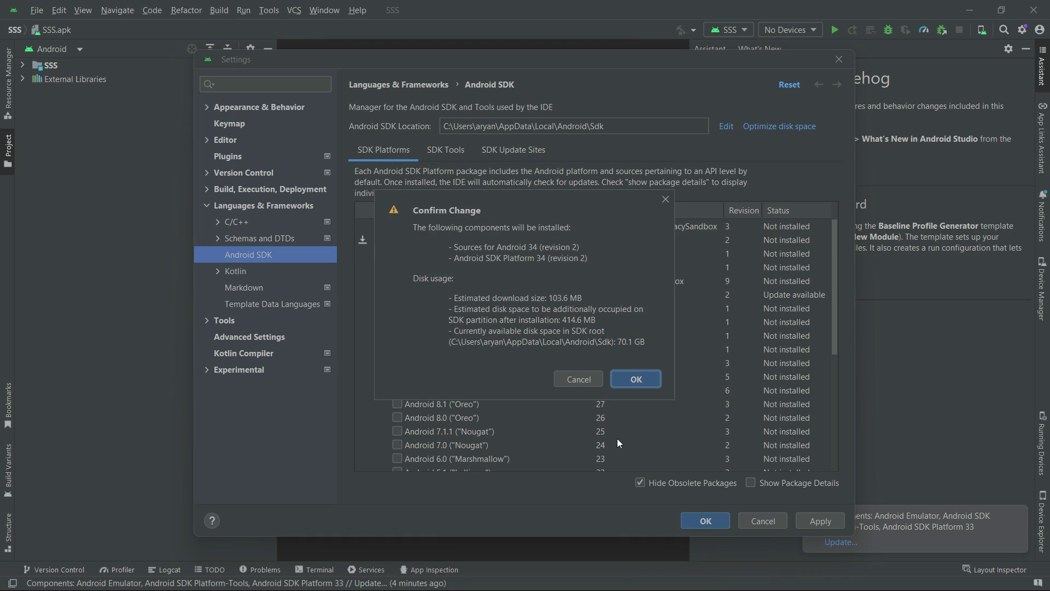
{"action": "left_click", "coordinate": [637, 379]}
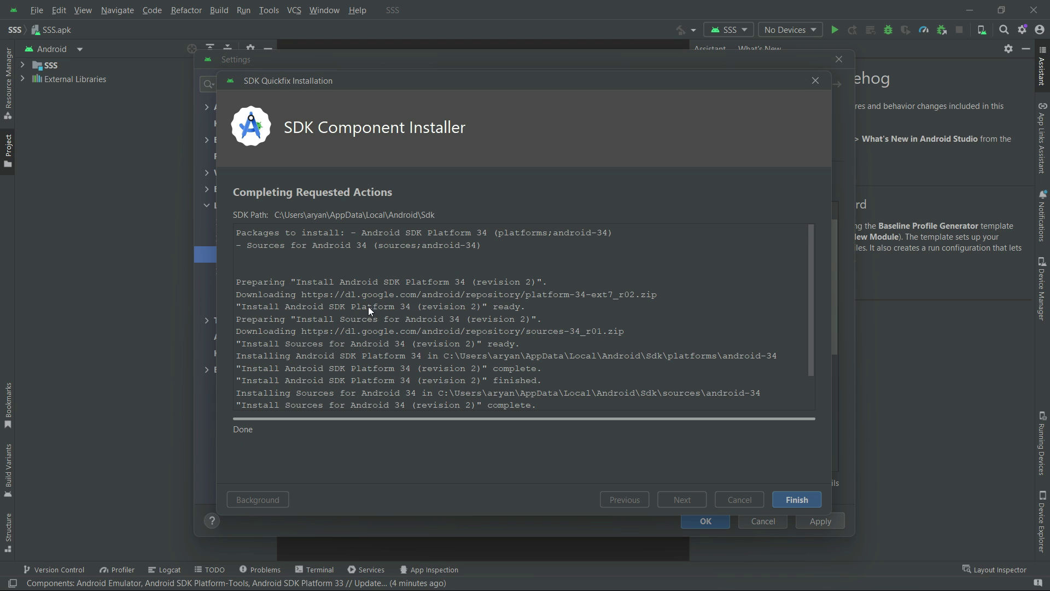
{"action": "key", "text": "Return"}
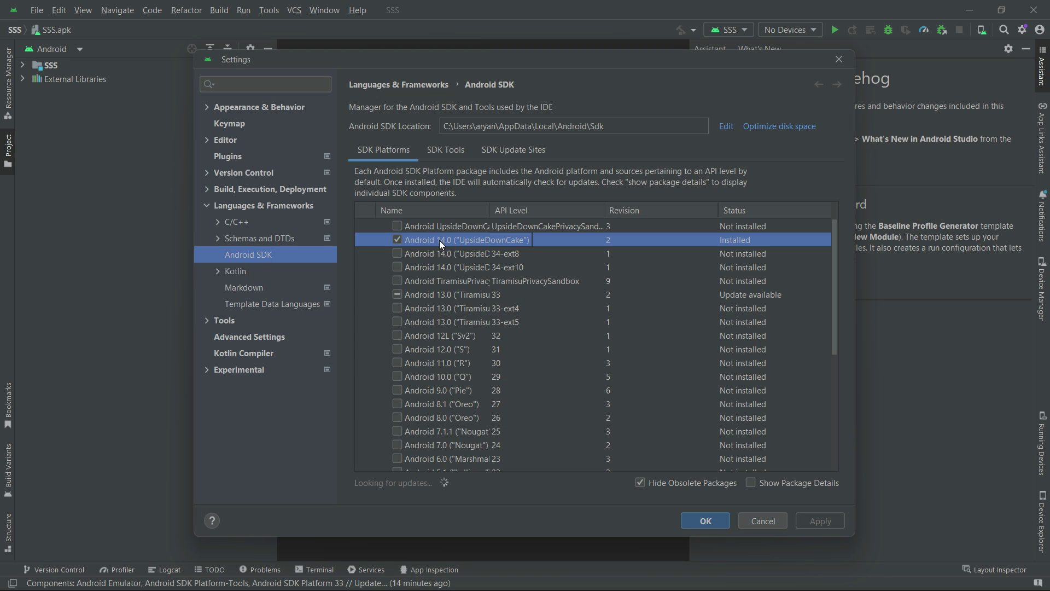
Refresh the build-tools folder, then check platform-tools and return to the Sdk folder.
{"action": "key", "text": "alt+Tab"}
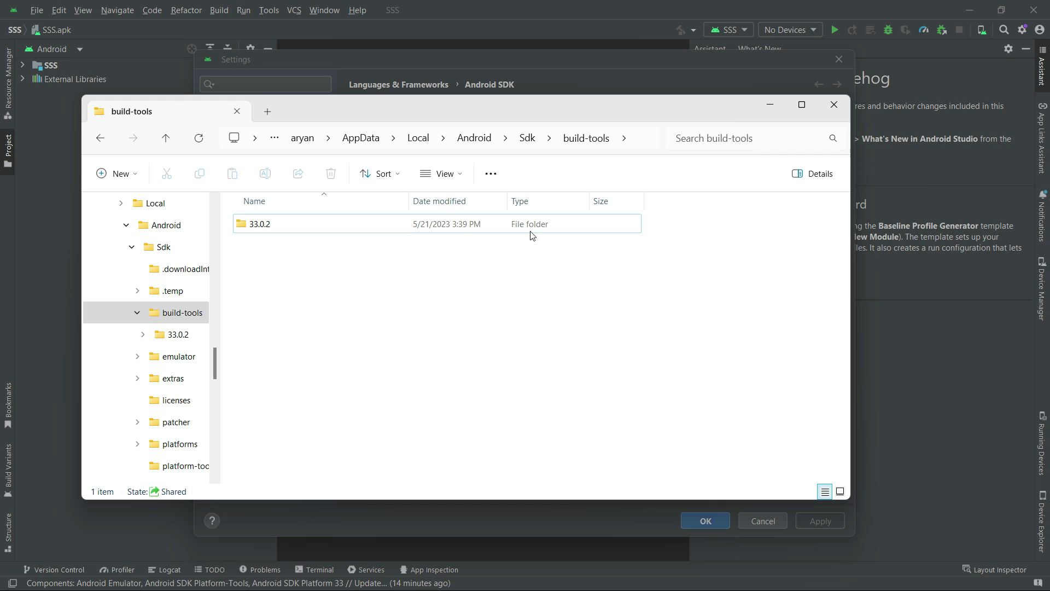
{"action": "right_click", "coordinate": [539, 336]}
{"action": "left_click", "coordinate": [609, 328]}
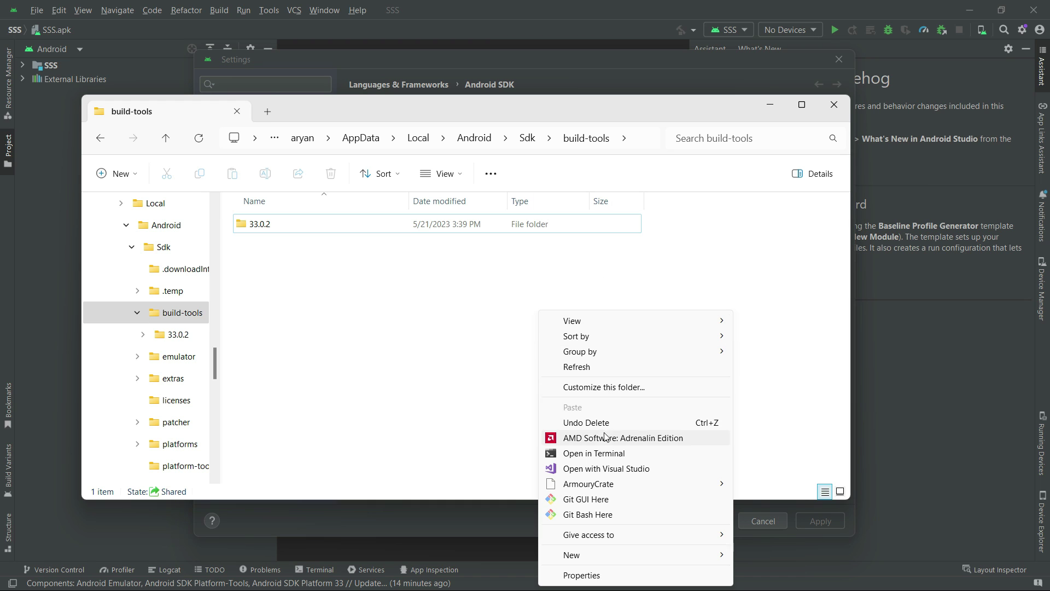
{"action": "left_click", "coordinate": [588, 367]}
{"action": "left_click", "coordinate": [528, 141]}
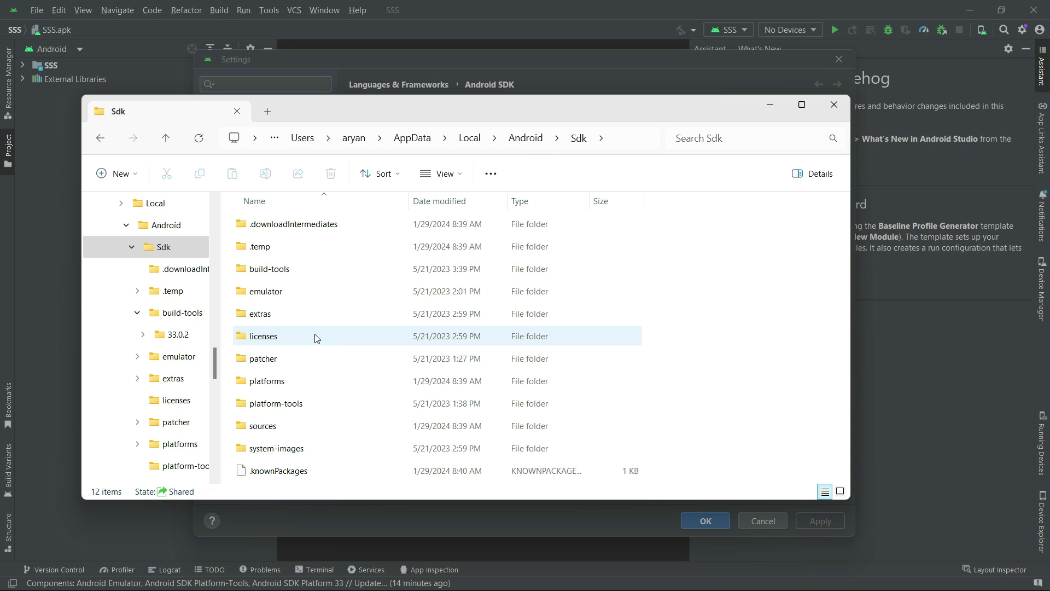
{"action": "double_click", "coordinate": [275, 403]}
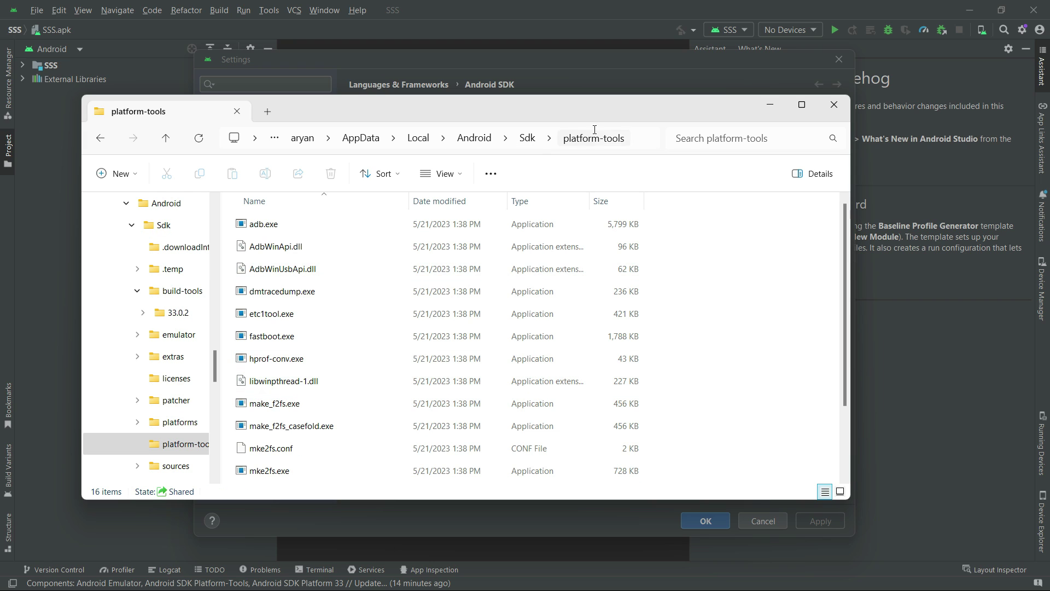
{"action": "left_click", "coordinate": [579, 137]}
Open Sdk\platforms and inspect the android-33 and android-34 folders.
{"action": "left_click", "coordinate": [289, 382]}
{"action": "double_click", "coordinate": [288, 381]}
{"action": "left_click", "coordinate": [253, 230]}
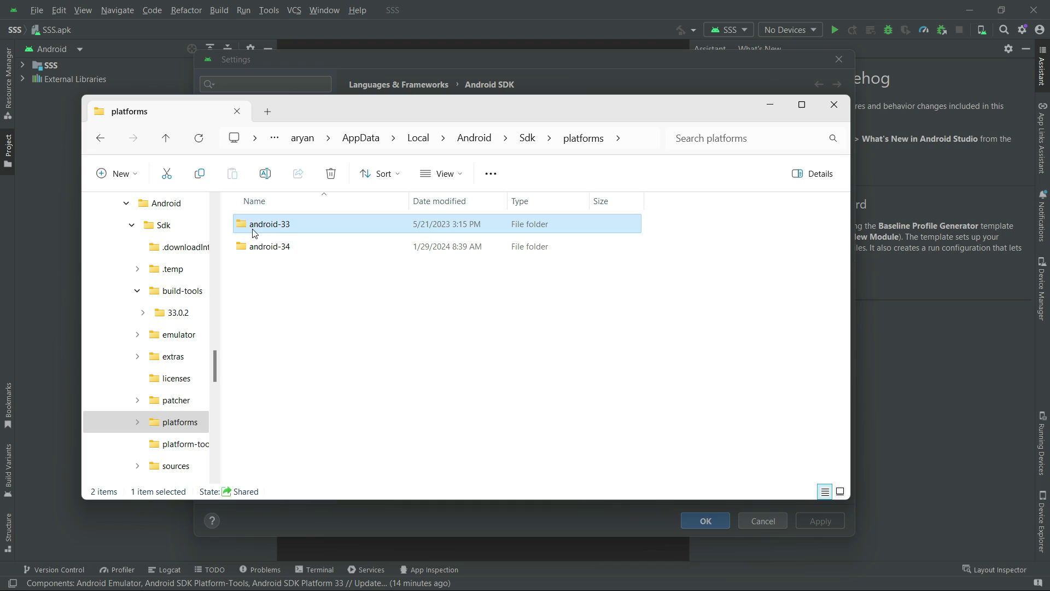
{"action": "left_click", "coordinate": [257, 248]}
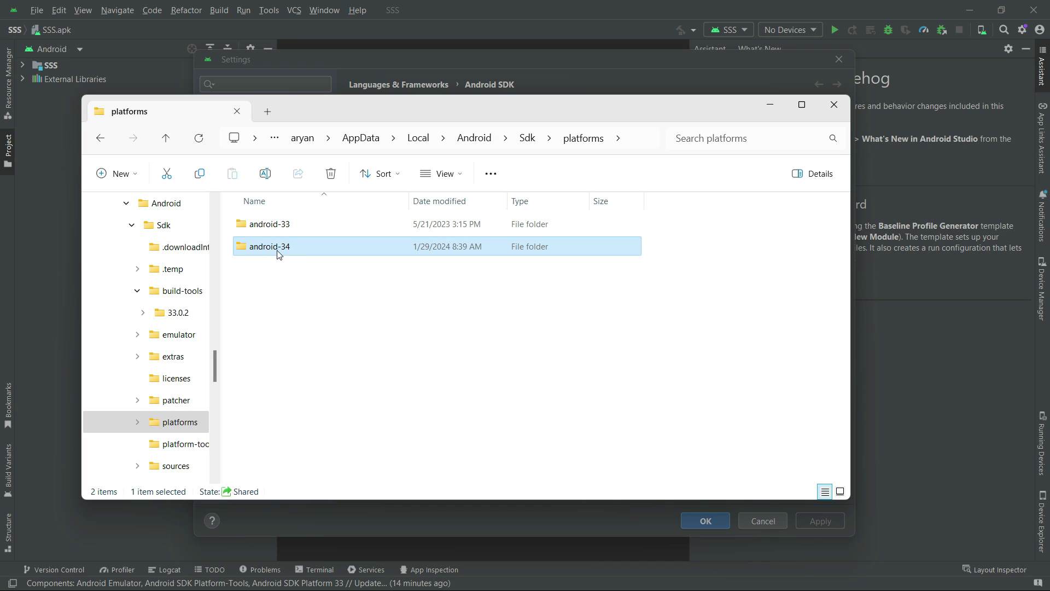
{"action": "left_click", "coordinate": [284, 224]}
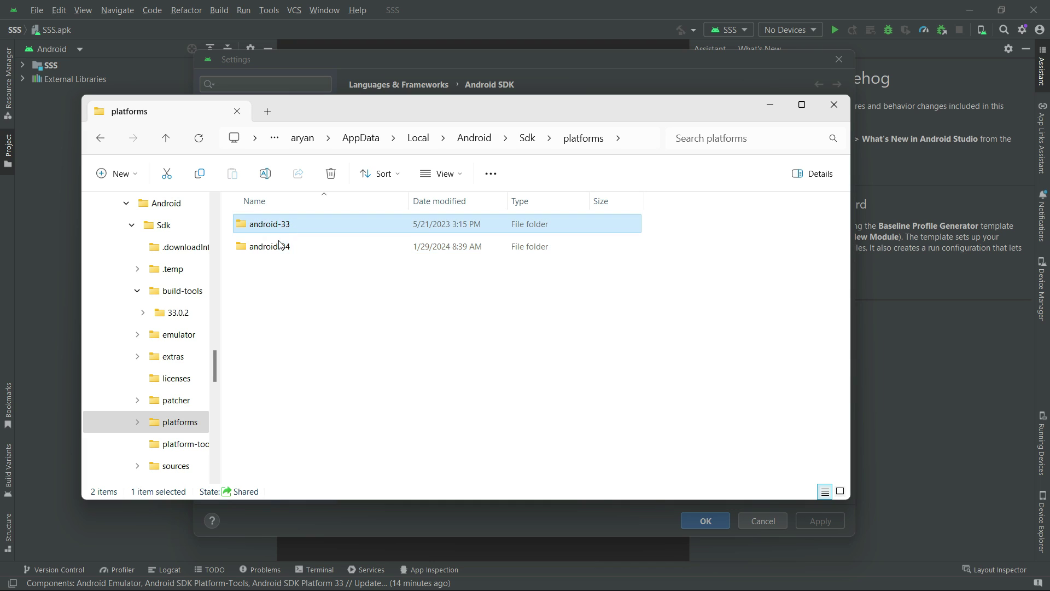
{"action": "left_click", "coordinate": [273, 250]}
{"action": "key", "text": "ctrl+a"}
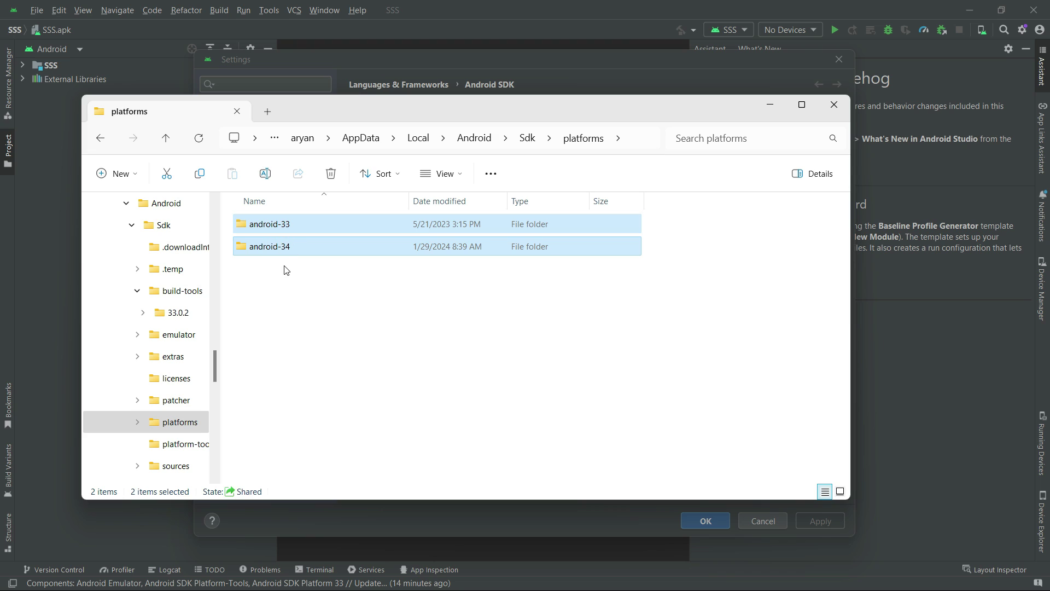
{"action": "left_click", "coordinate": [286, 271]}
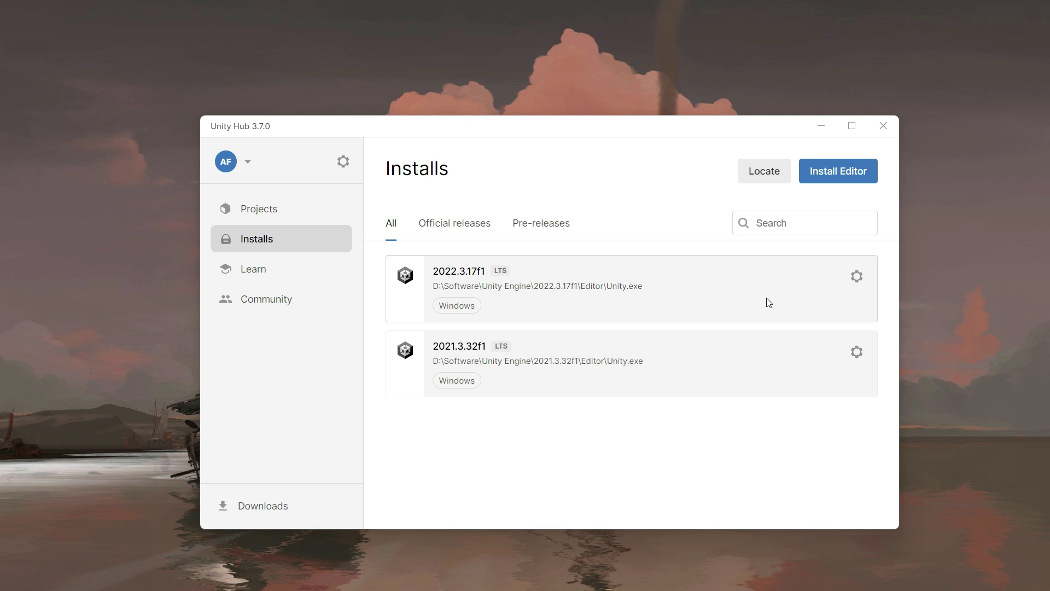
Add the Android Build Support module with SDK, NDK and OpenJDK to Unity 2022.3.17f1.
{"action": "left_click", "coordinate": [854, 279]}
{"action": "left_click", "coordinate": [732, 295]}
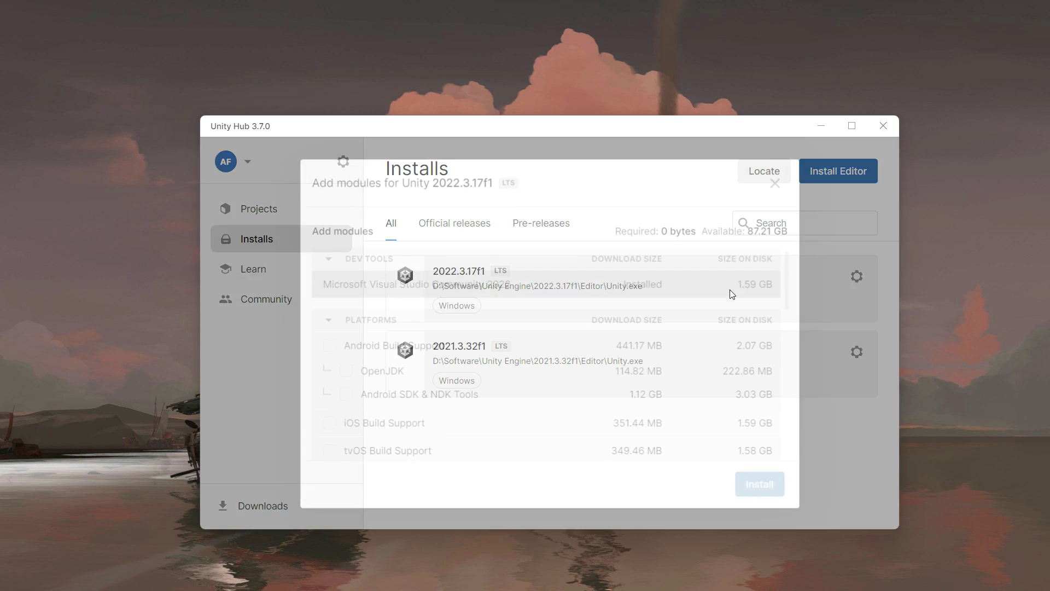
{"action": "left_click", "coordinate": [340, 346]}
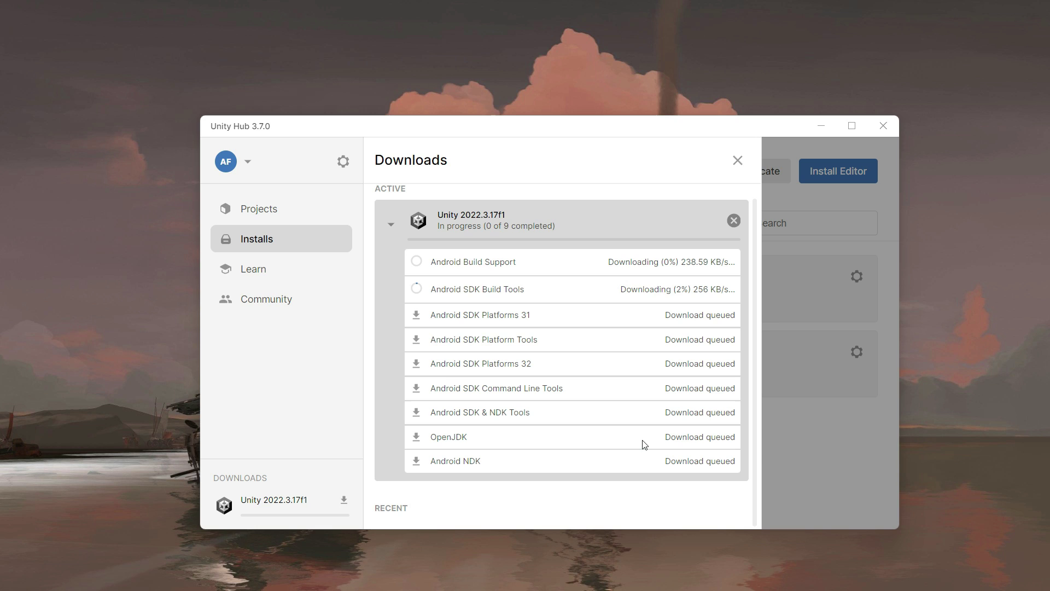
{"action": "left_click_drag", "start_coordinate": [430, 365], "coordinate": [542, 371]}
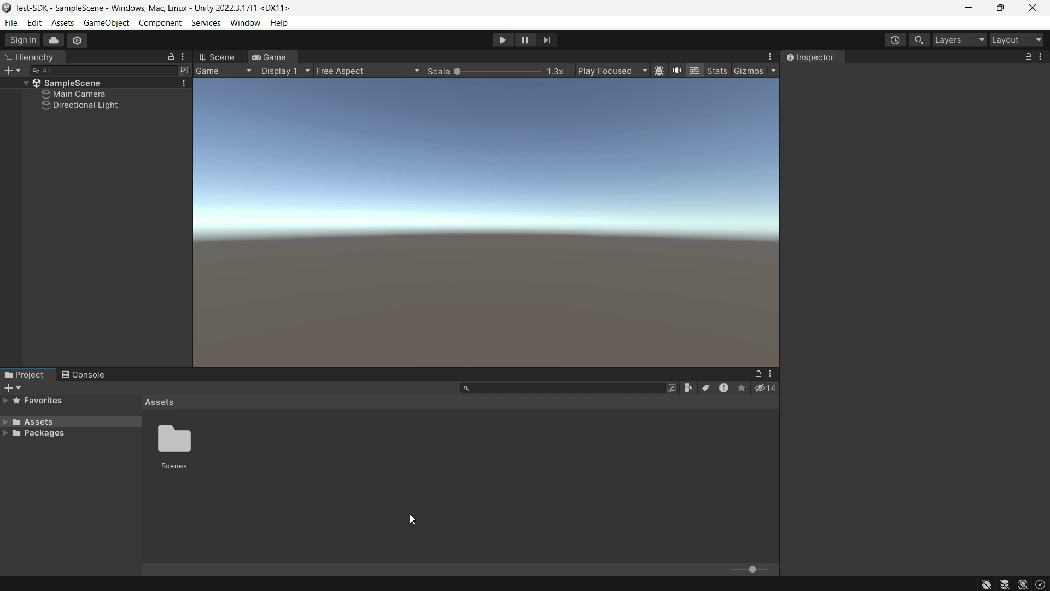
In Preferences > External Tools, untick and re-tick 'Android SDK Tools Installed with Unity'.
{"action": "left_click", "coordinate": [34, 22]}
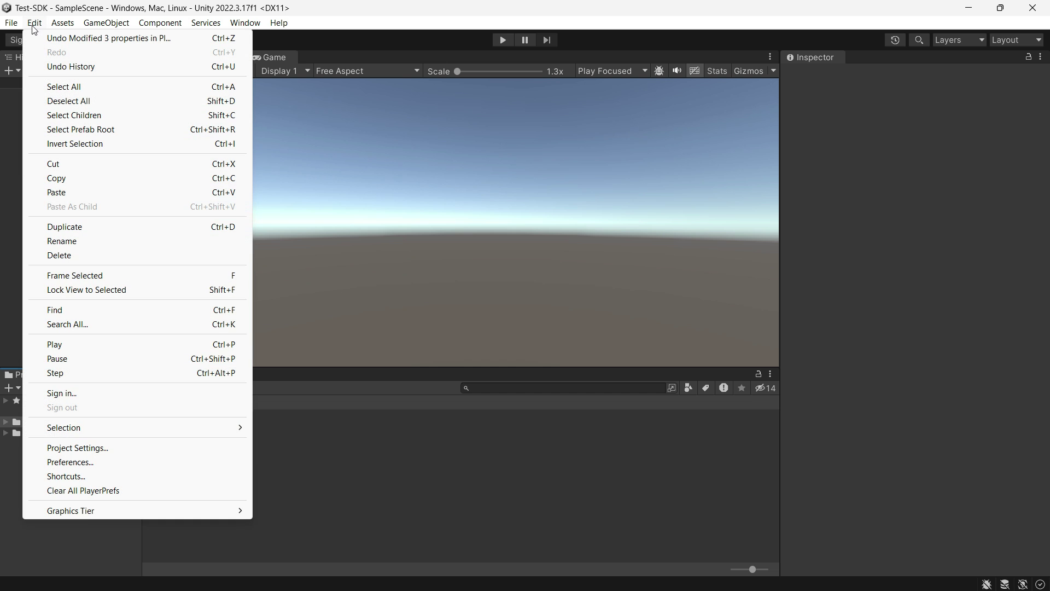
{"action": "left_click", "coordinate": [65, 462]}
{"action": "left_click", "coordinate": [34, 128]}
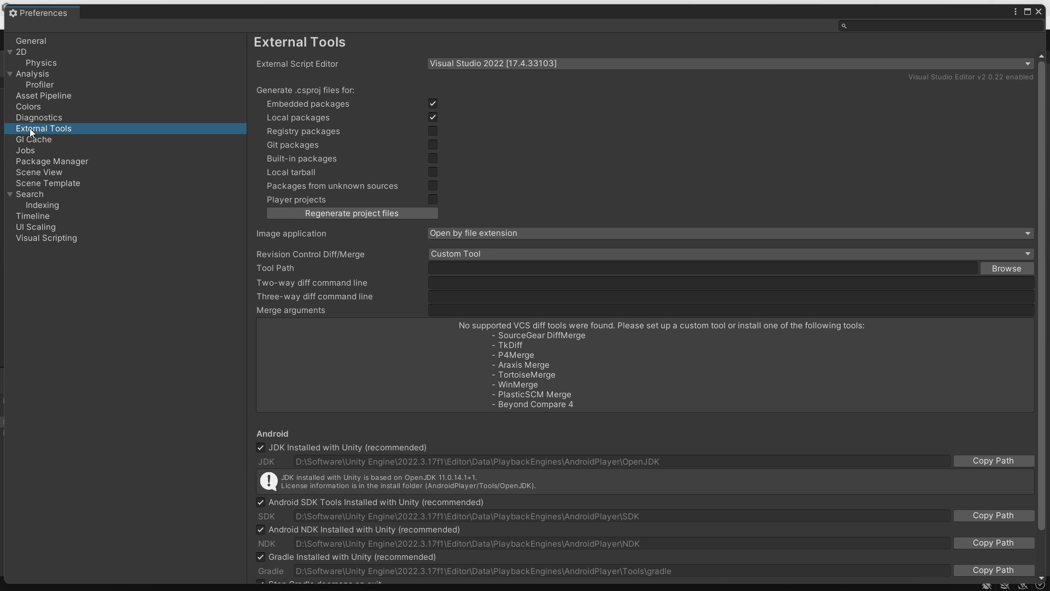
{"action": "scroll", "coordinate": [362, 461], "scroll_direction": "down", "scroll_amount": 3}
{"action": "left_click", "coordinate": [261, 453]}
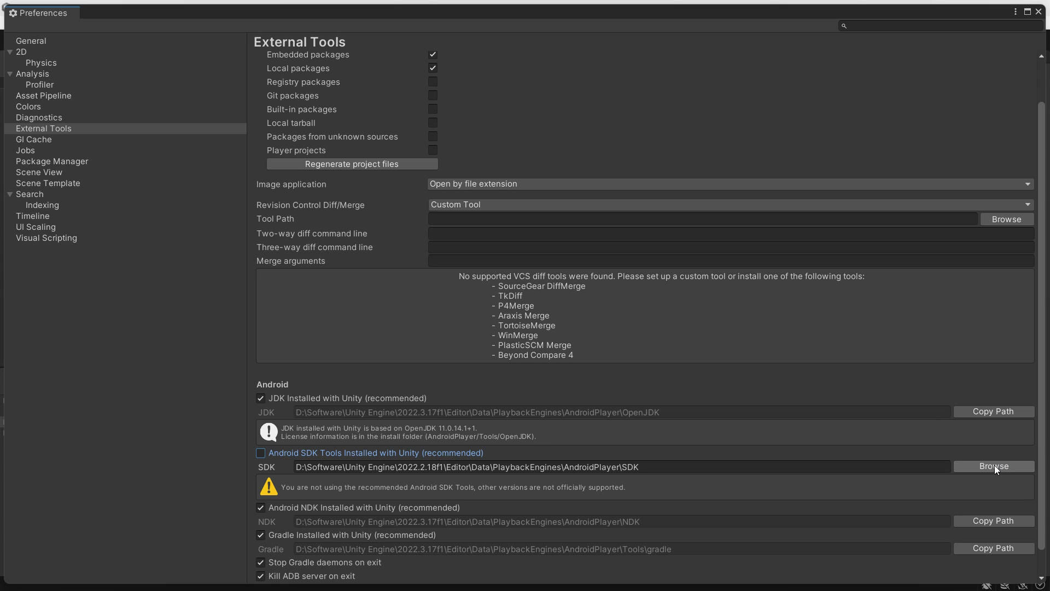
{"action": "left_click", "coordinate": [262, 455]}
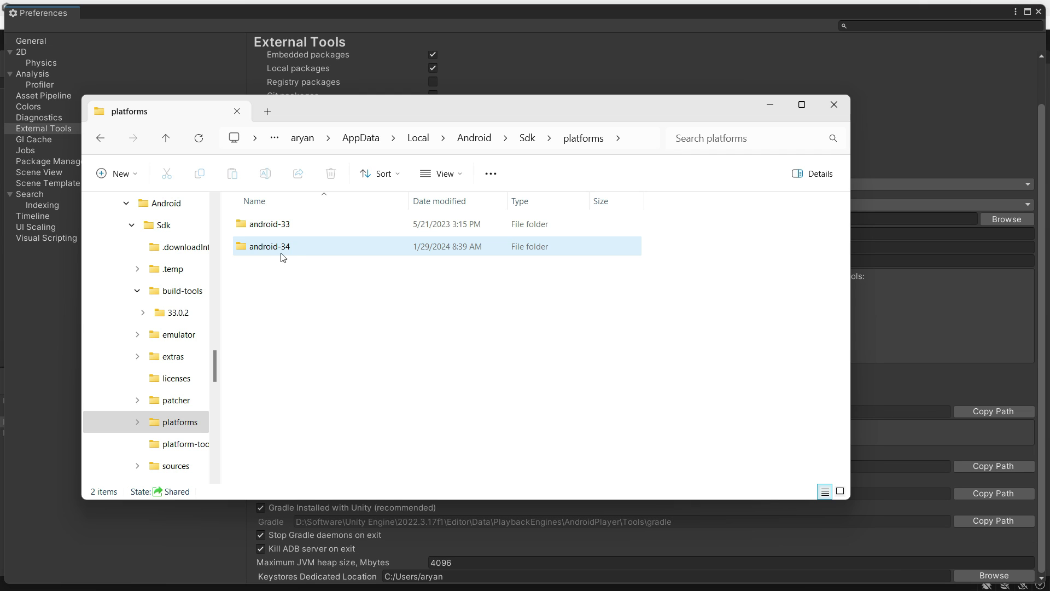
Copy the android-34 platform folder.
{"action": "left_click", "coordinate": [278, 252]}
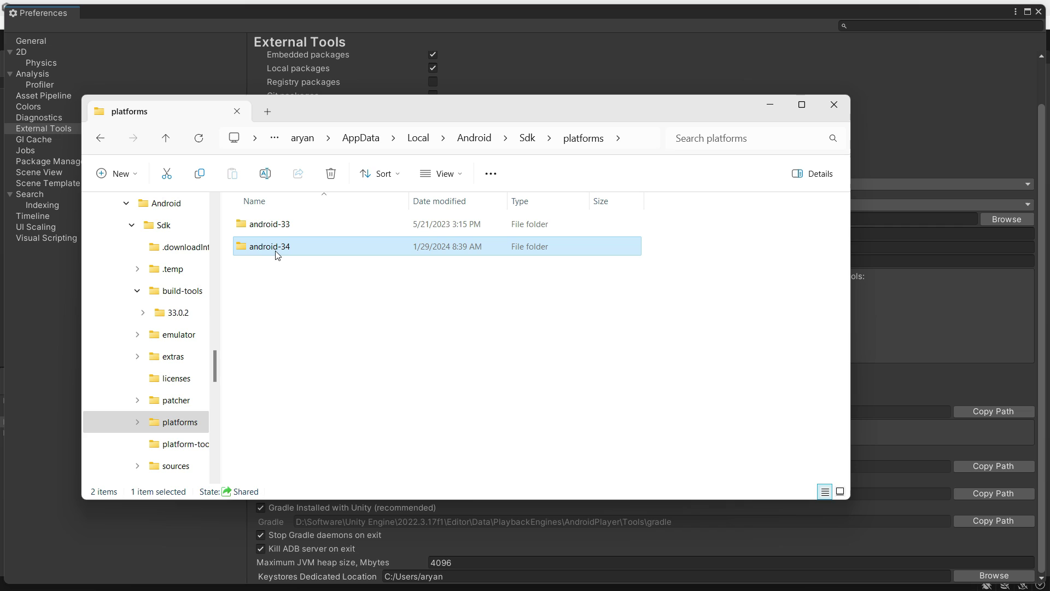
{"action": "right_click", "coordinate": [278, 253]}
{"action": "left_click", "coordinate": [336, 497]}
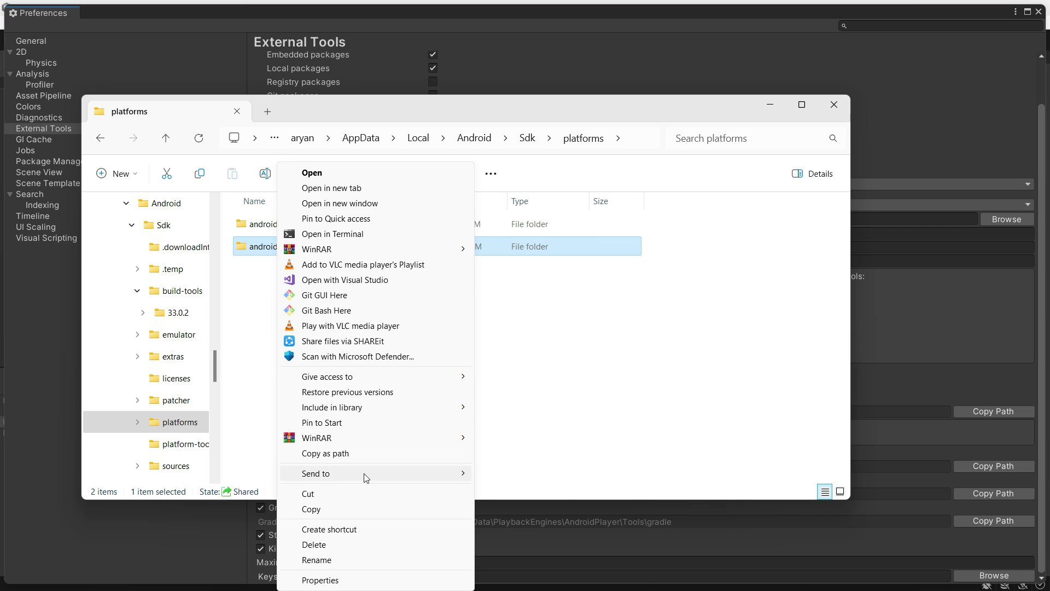
{"action": "left_click", "coordinate": [312, 509]}
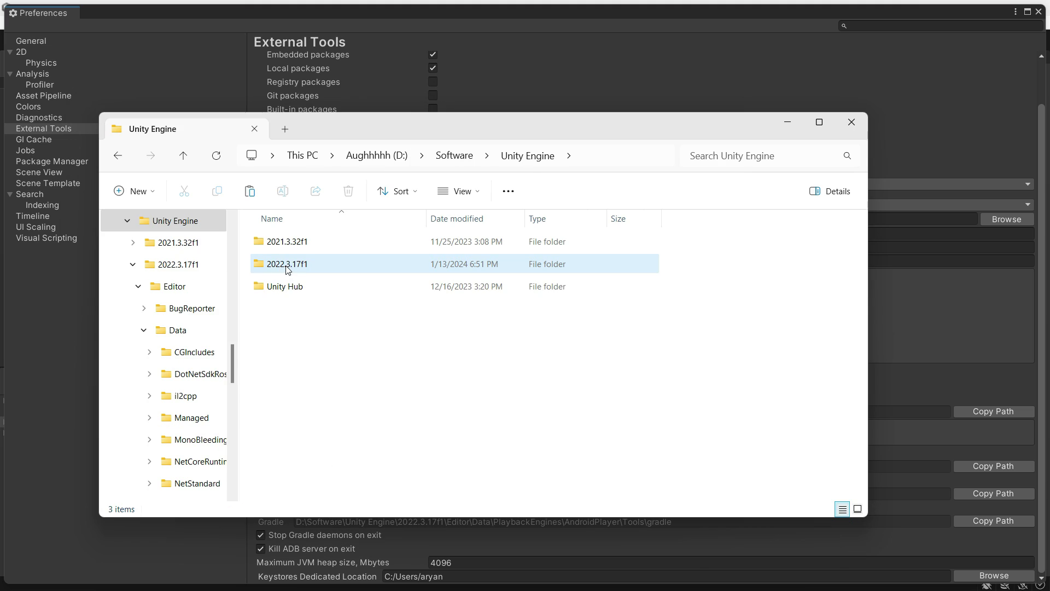
Paste android-34 into 2022.3.17f1\Editor\Data\PlaybackEngines\AndroidPlayer\SDK\build-tools.
{"action": "double_click", "coordinate": [286, 265]}
{"action": "double_click", "coordinate": [284, 241]}
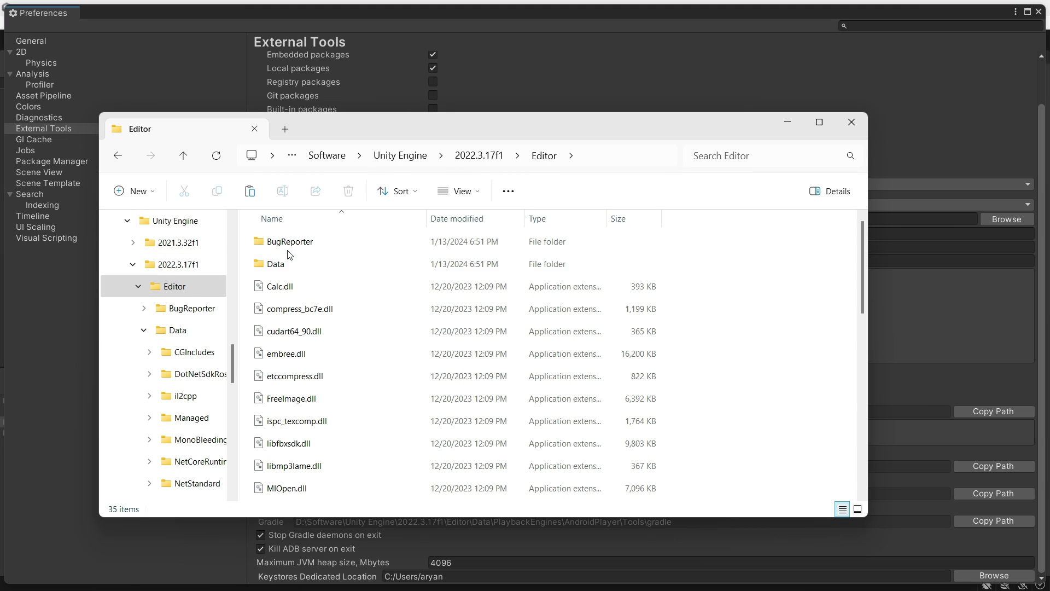
{"action": "double_click", "coordinate": [286, 264]}
{"action": "double_click", "coordinate": [323, 399]}
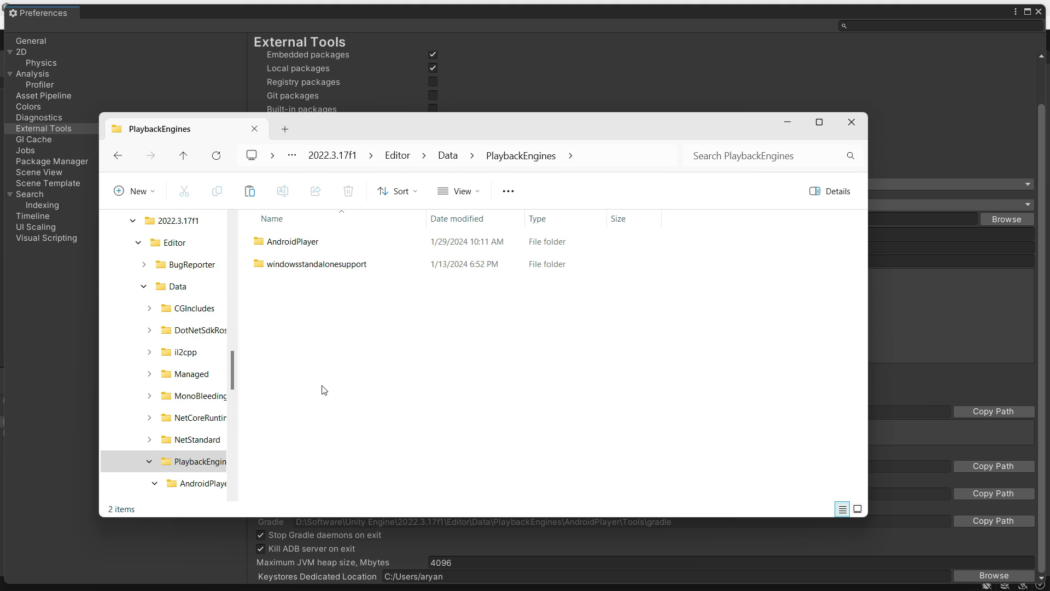
{"action": "double_click", "coordinate": [305, 245]}
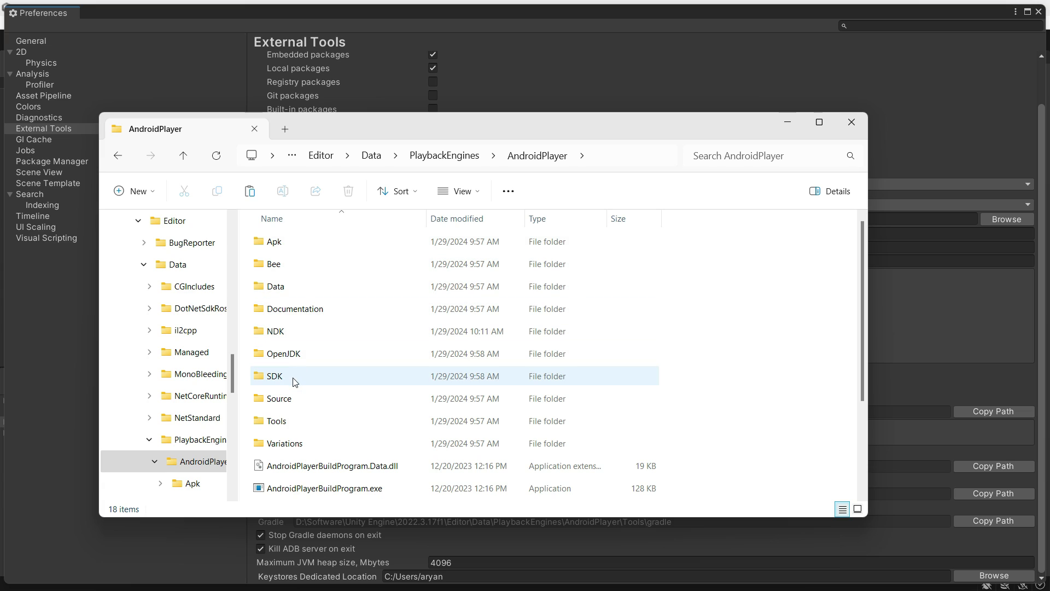
{"action": "double_click", "coordinate": [294, 382]}
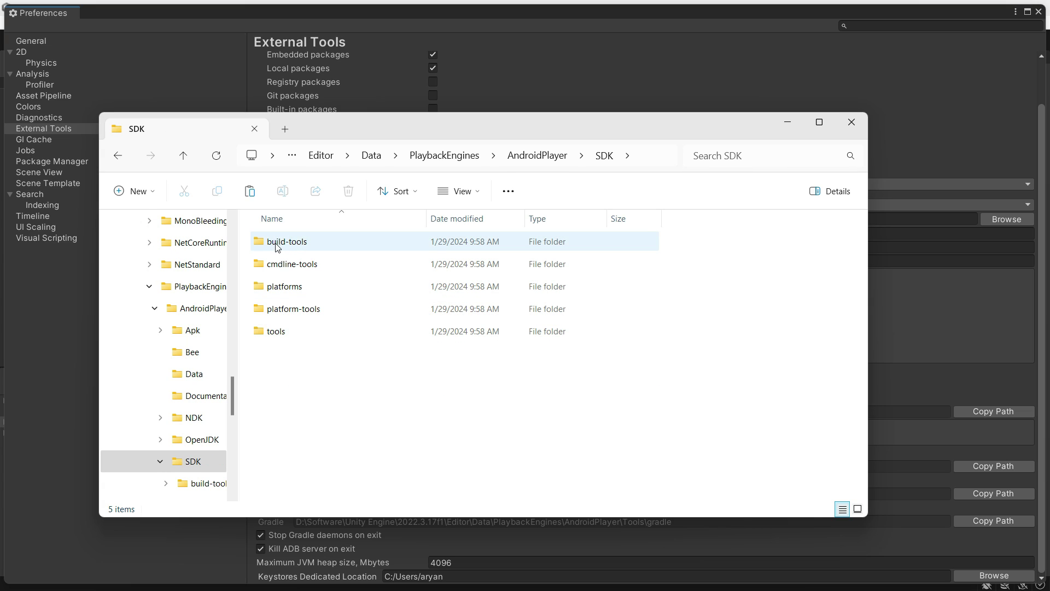
{"action": "double_click", "coordinate": [277, 246]}
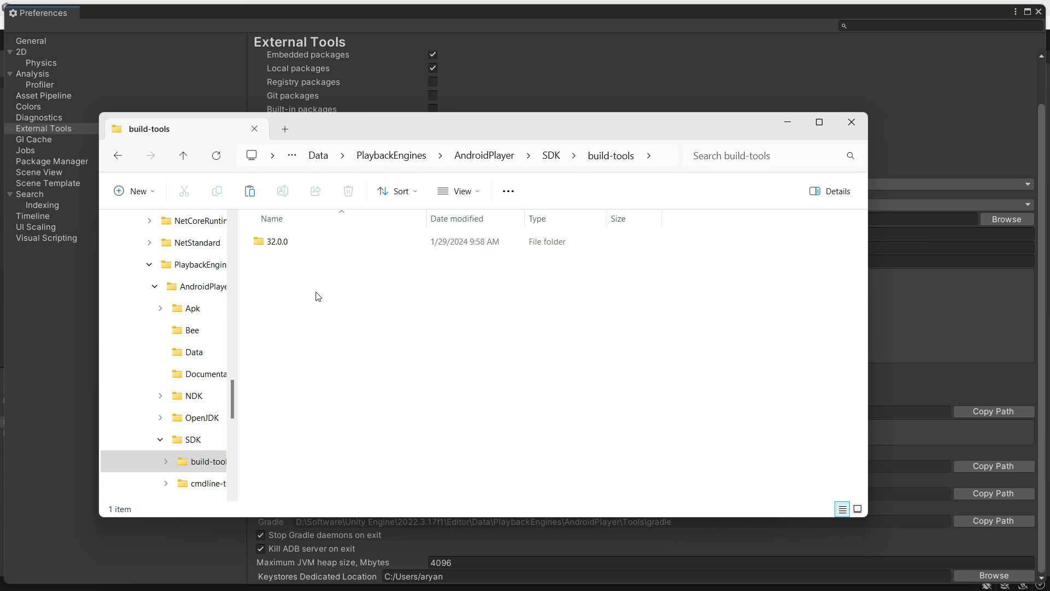
{"action": "key", "text": "ctrl+v"}
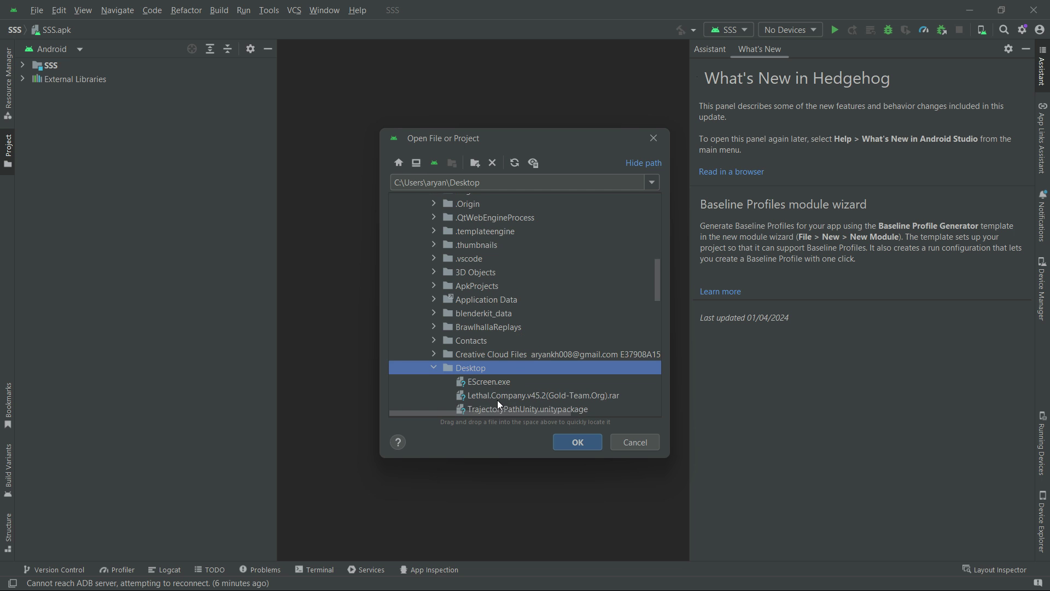
Open ww.apk from the Desktop in the APK Analyzer.
{"action": "scroll", "coordinate": [491, 390], "scroll_direction": "down", "scroll_amount": 5}
{"action": "scroll", "coordinate": [481, 355], "scroll_direction": "down", "scroll_amount": 2}
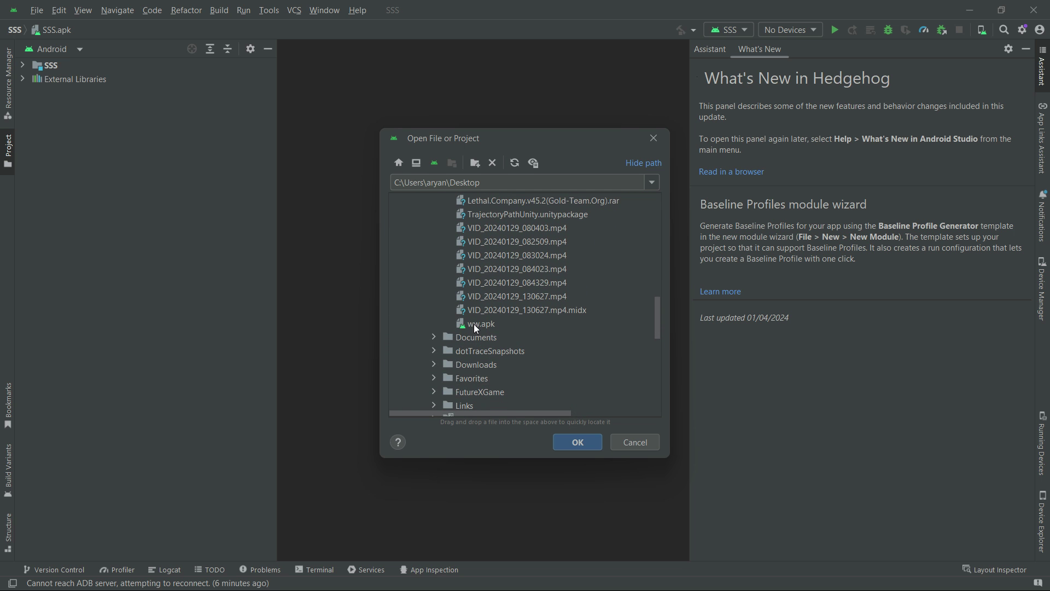
{"action": "left_click", "coordinate": [473, 323]}
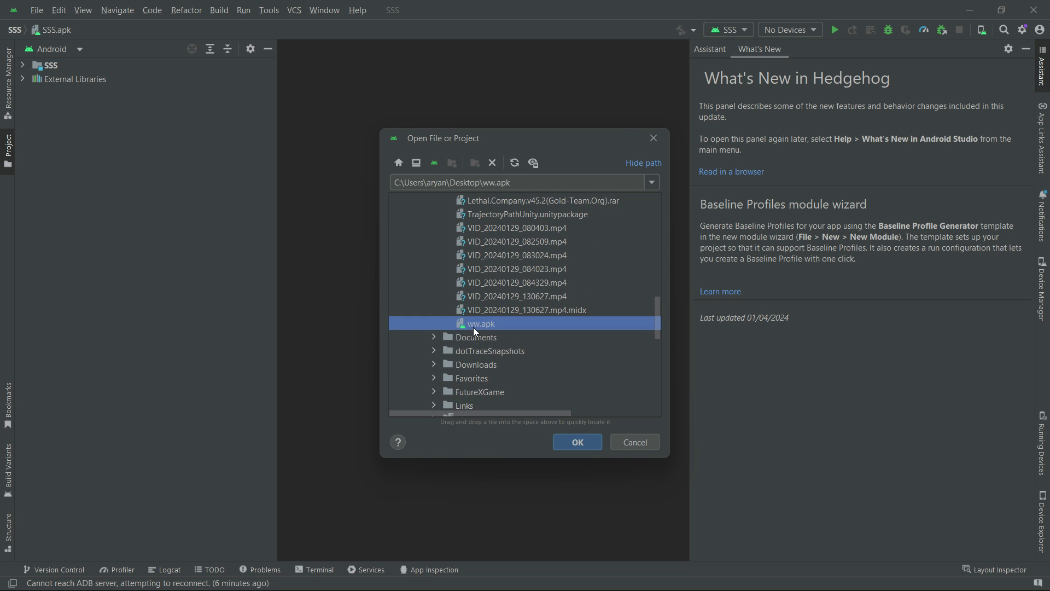
{"action": "left_click", "coordinate": [579, 446]}
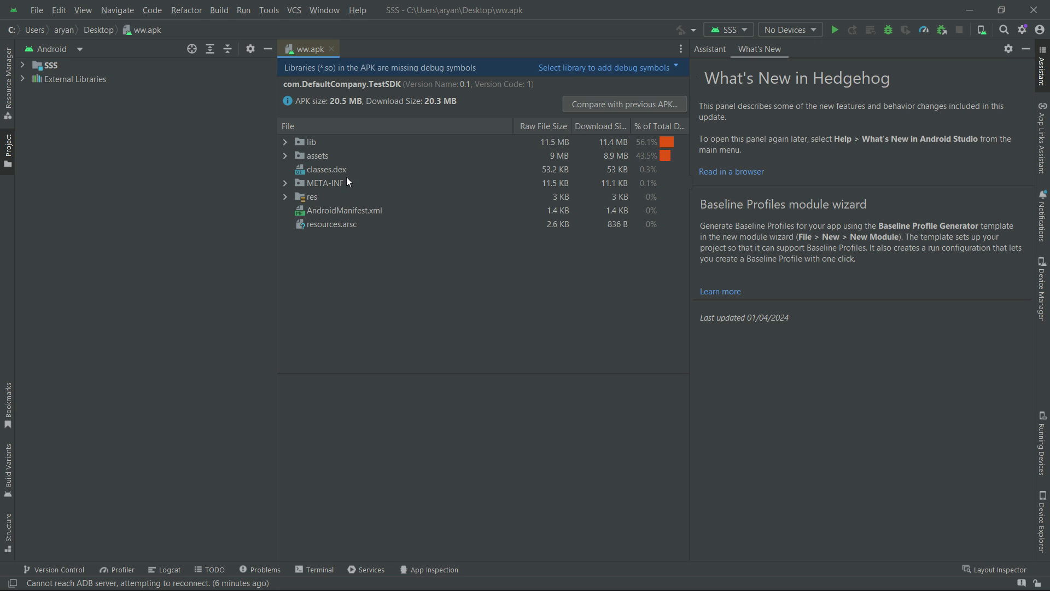
Read through AndroidManifest.xml, highlighting platformBuildVersionCode 34 and the SDK versions.
{"action": "left_click", "coordinate": [352, 214]}
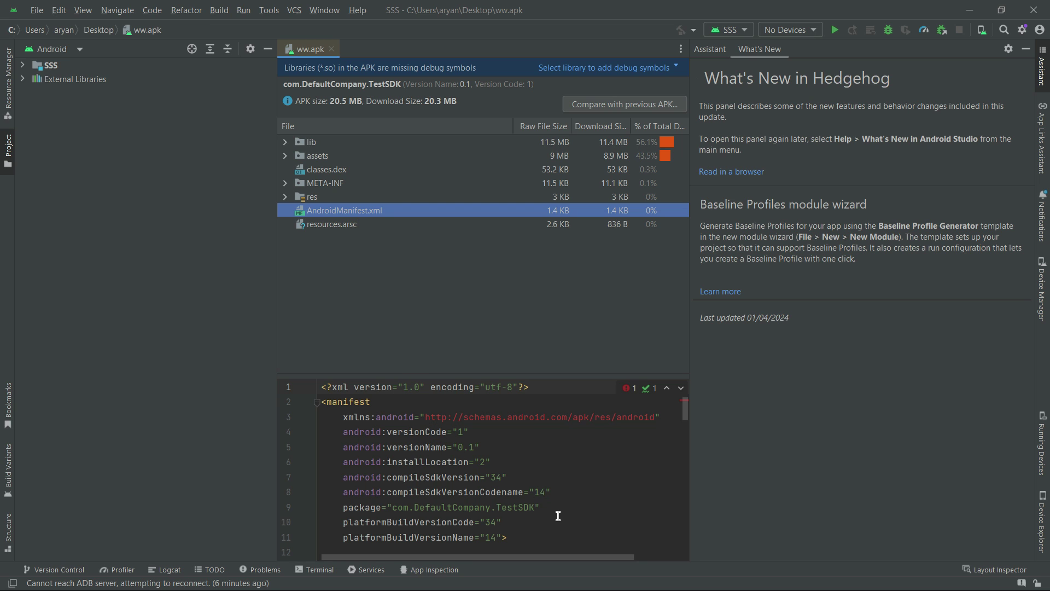
{"action": "scroll", "coordinate": [558, 516], "scroll_direction": "down", "scroll_amount": 2}
{"action": "double_click", "coordinate": [343, 435]}
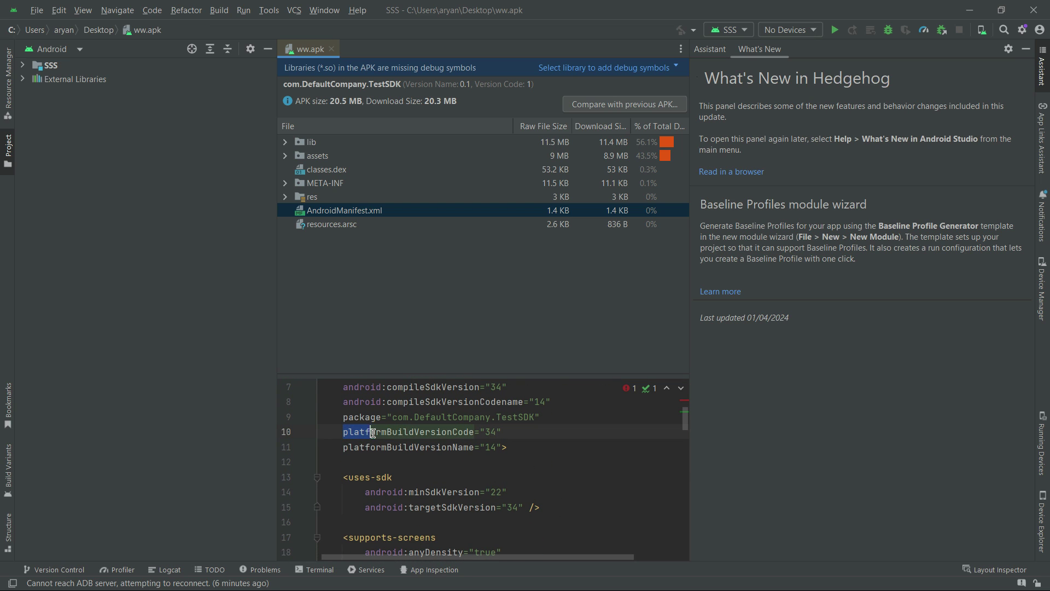
{"action": "double_click", "coordinate": [493, 433]}
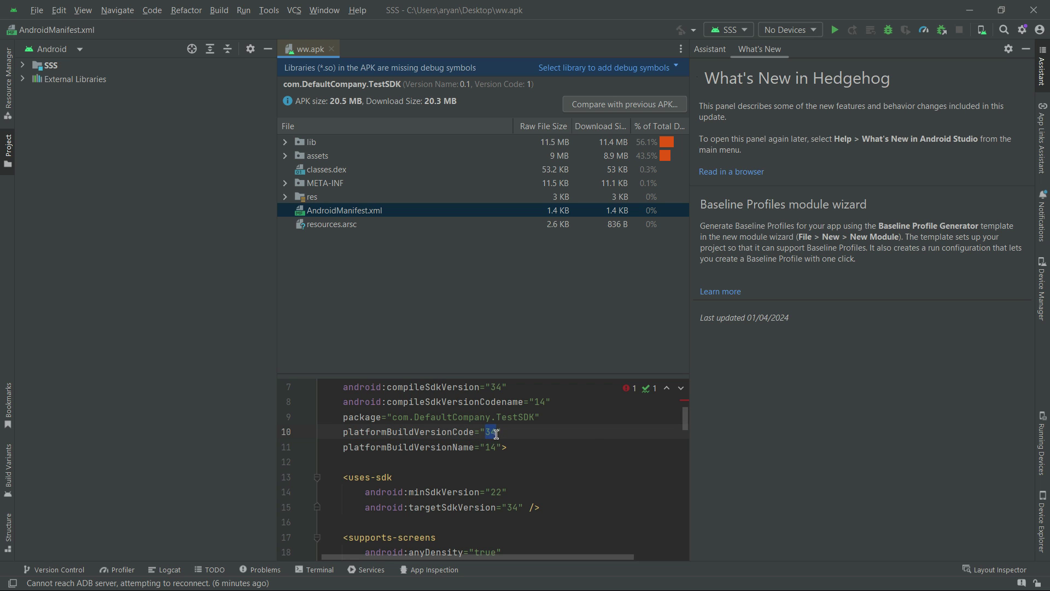
{"action": "scroll", "coordinate": [496, 434], "scroll_direction": "up", "scroll_amount": 3}
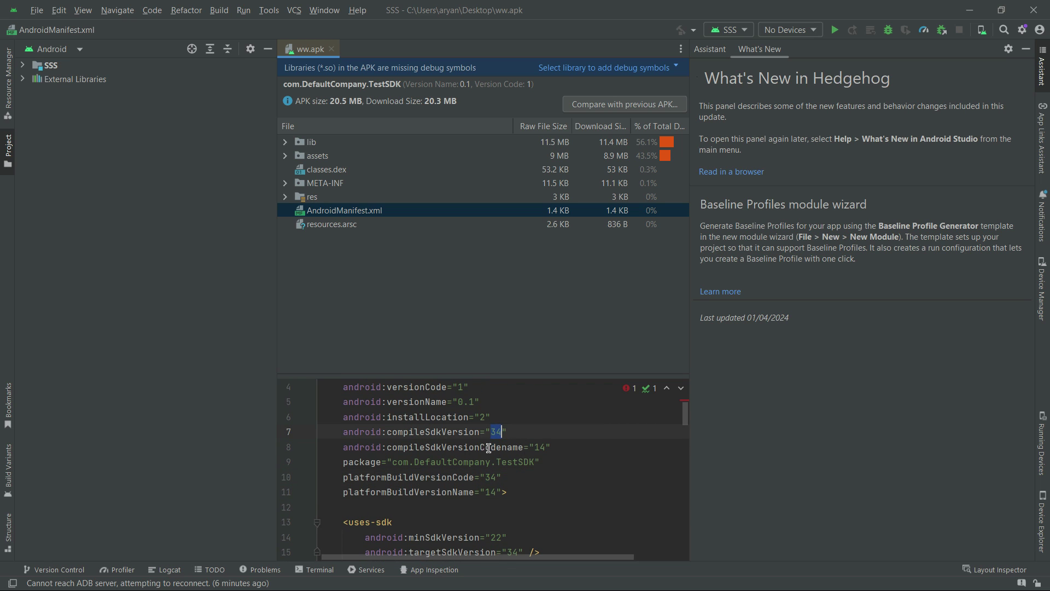
{"action": "scroll", "coordinate": [497, 429], "scroll_direction": "up", "scroll_amount": 1}
{"action": "scroll", "coordinate": [508, 448], "scroll_direction": "down", "scroll_amount": 4}
{"action": "scroll", "coordinate": [525, 466], "scroll_direction": "down", "scroll_amount": 1}
{"action": "scroll", "coordinate": [516, 497], "scroll_direction": "down", "scroll_amount": 4}
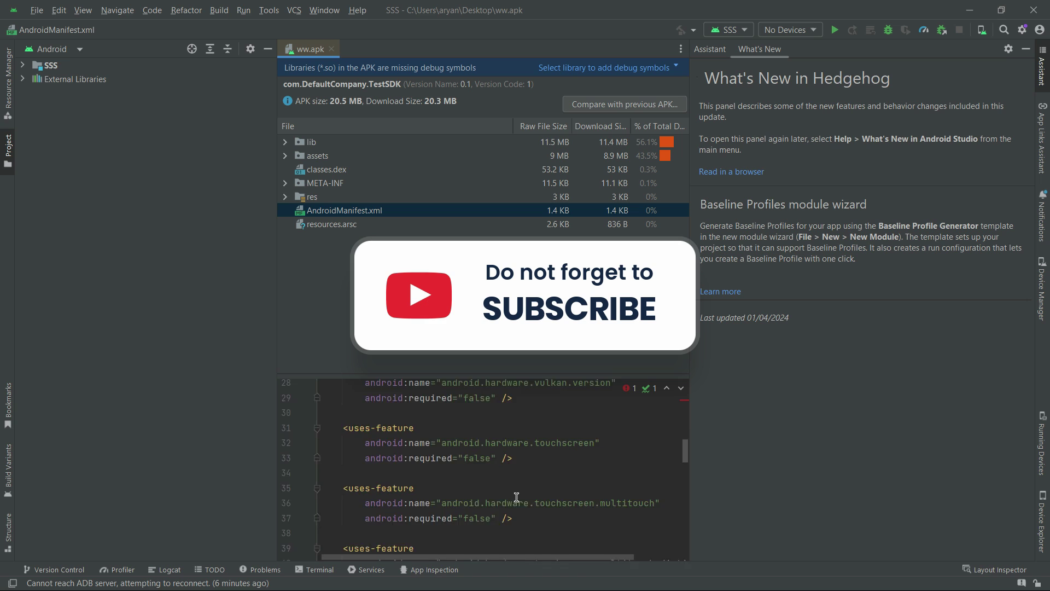
{"action": "scroll", "coordinate": [516, 496], "scroll_direction": "down", "scroll_amount": 4}
{"action": "scroll", "coordinate": [516, 497], "scroll_direction": "down", "scroll_amount": 4}
{"action": "scroll", "coordinate": [516, 496], "scroll_direction": "down", "scroll_amount": 4}
{"action": "scroll", "coordinate": [516, 496], "scroll_direction": "down", "scroll_amount": 5}
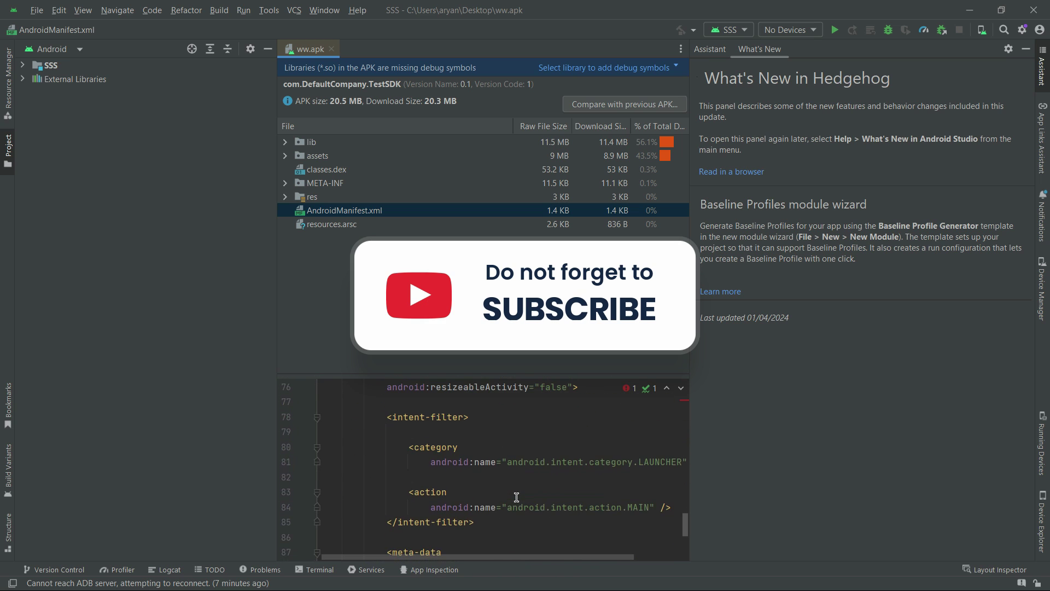
{"action": "scroll", "coordinate": [516, 497], "scroll_direction": "down", "scroll_amount": 4}
{"action": "scroll", "coordinate": [517, 496], "scroll_direction": "up", "scroll_amount": 9}
{"action": "scroll", "coordinate": [516, 496], "scroll_direction": "up", "scroll_amount": 12}
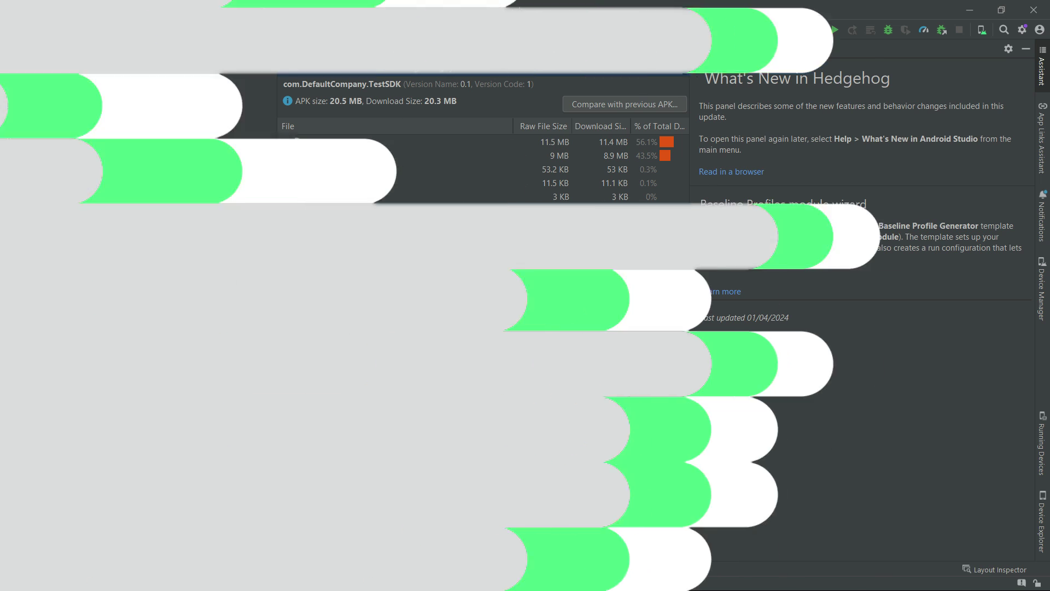